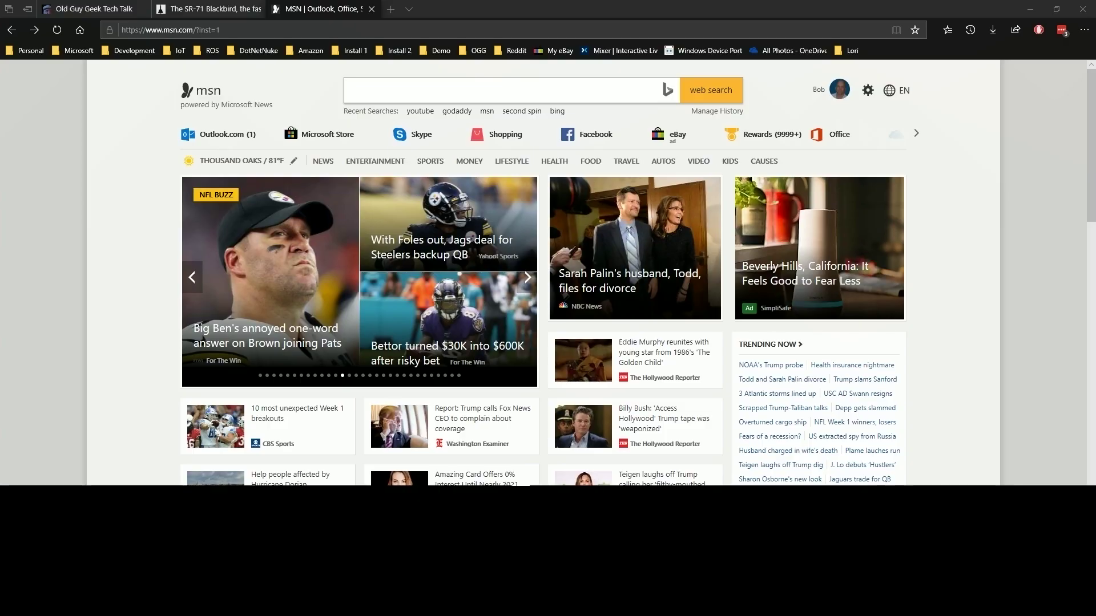
Restore the three set-aside tabs and close the empty new tab, keeping Old Guy Geek Tech Talk showing
{"action": "left_click", "coordinate": [80, 8]}
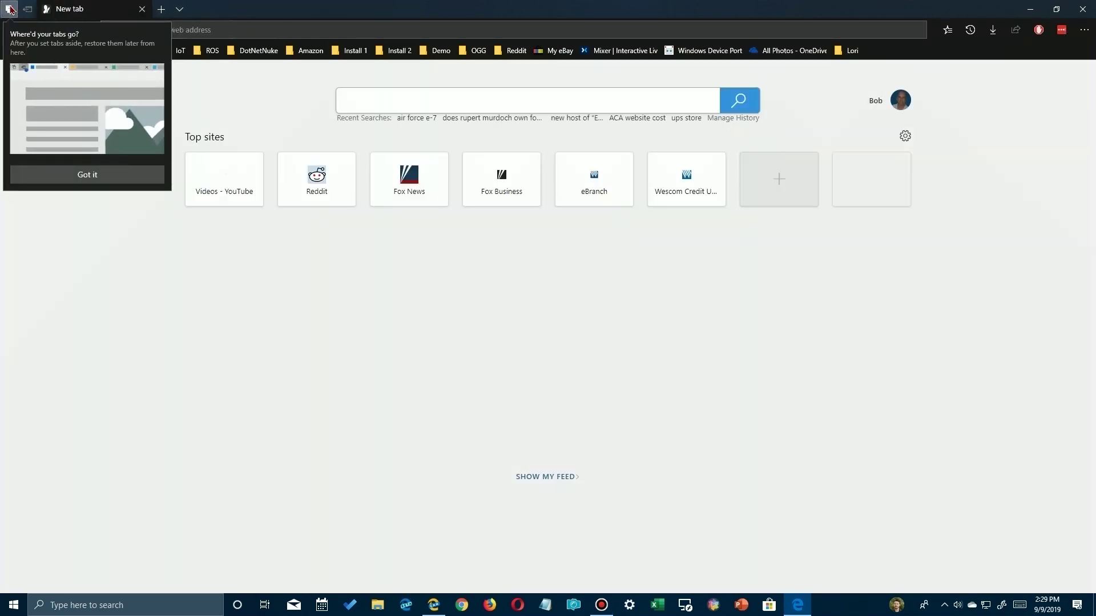
{"action": "left_click", "coordinate": [11, 8]}
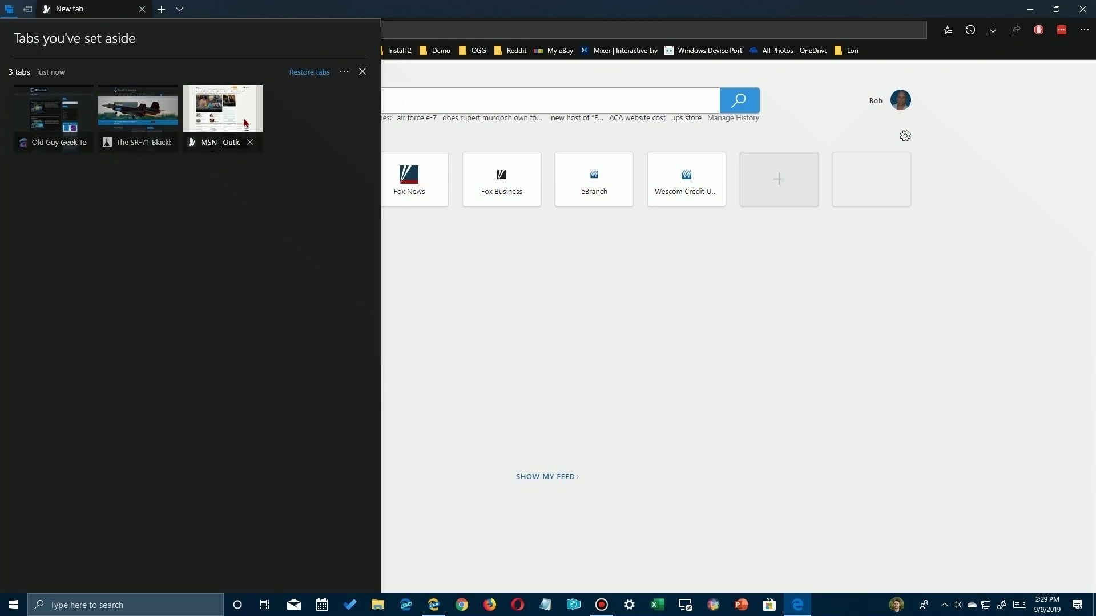
{"action": "left_click", "coordinate": [310, 73]}
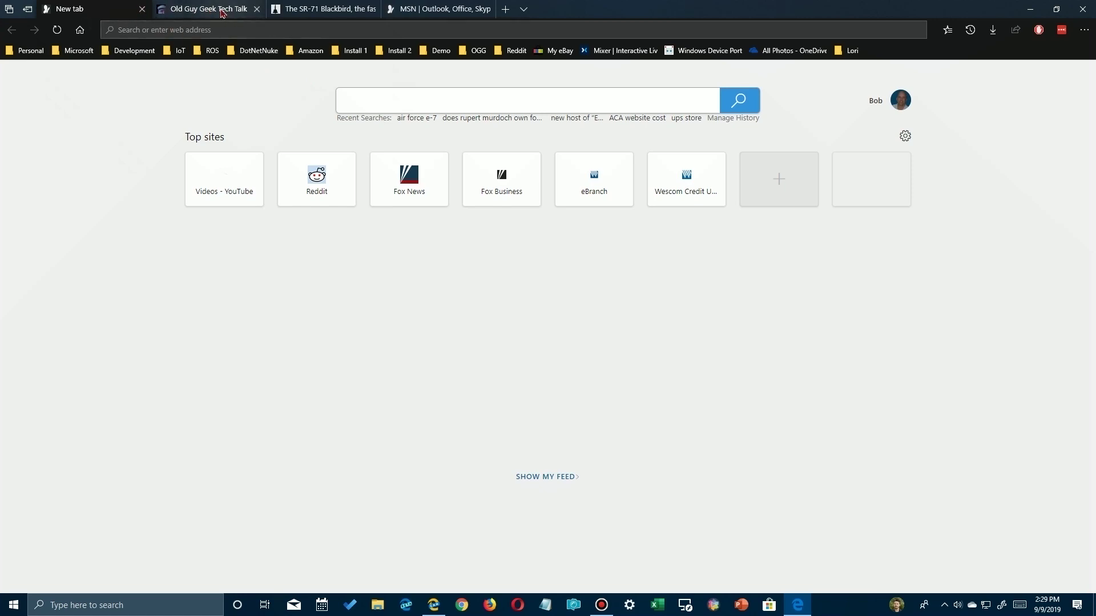
{"action": "left_click", "coordinate": [142, 9]}
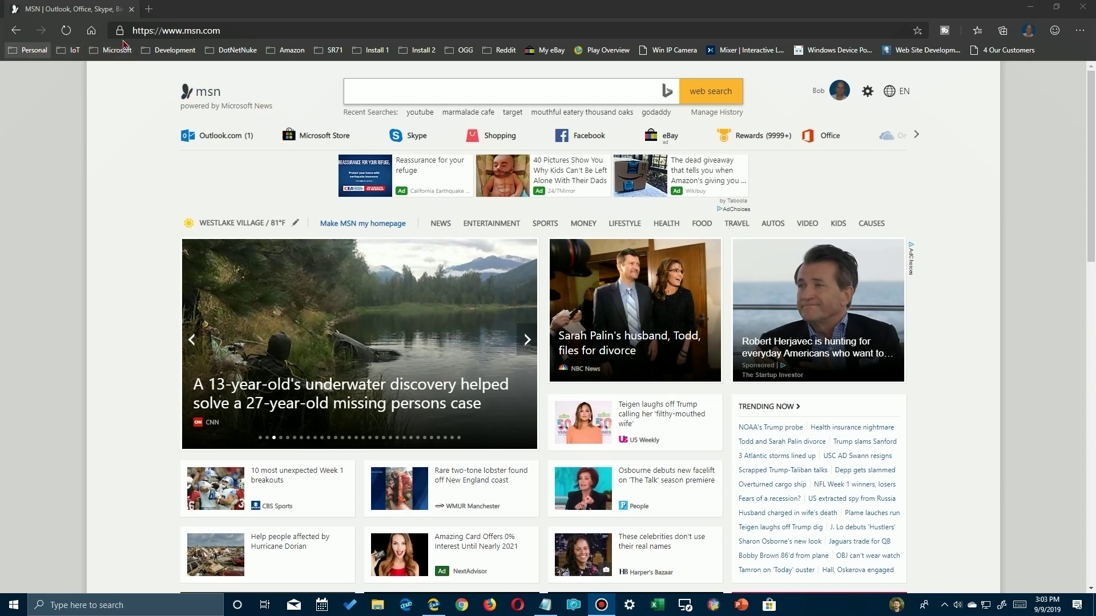
Pin the MSN tab and open oldguygeek.com in a new tab
{"action": "right_click", "coordinate": [71, 16]}
{"action": "left_click", "coordinate": [112, 100]}
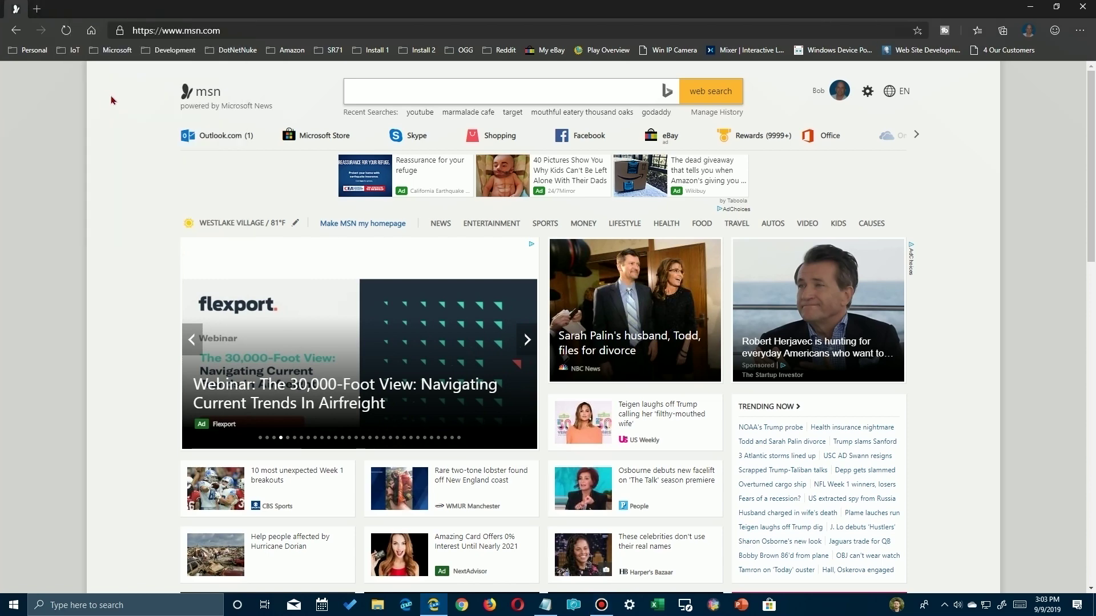
{"action": "left_click", "coordinate": [37, 8]}
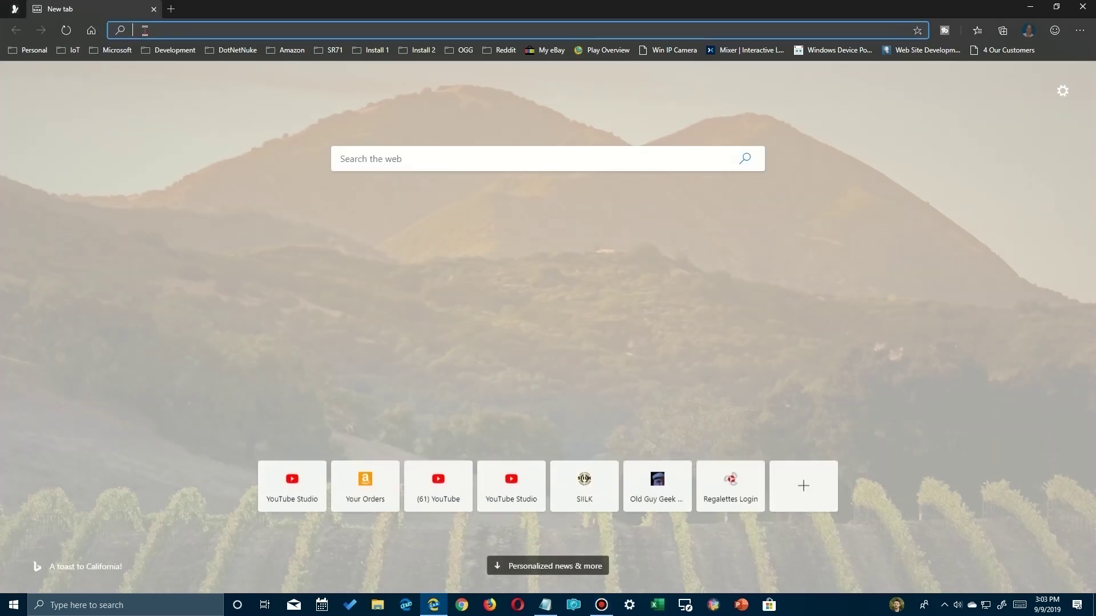
{"action": "type", "text": "oldguygeek.com"}
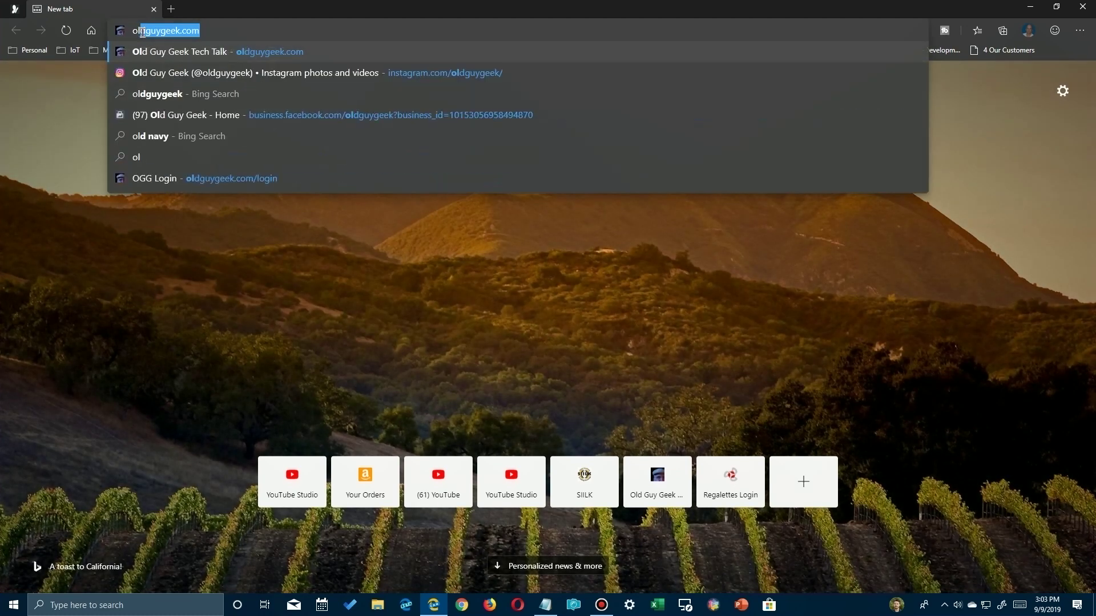
{"action": "key", "text": "Return"}
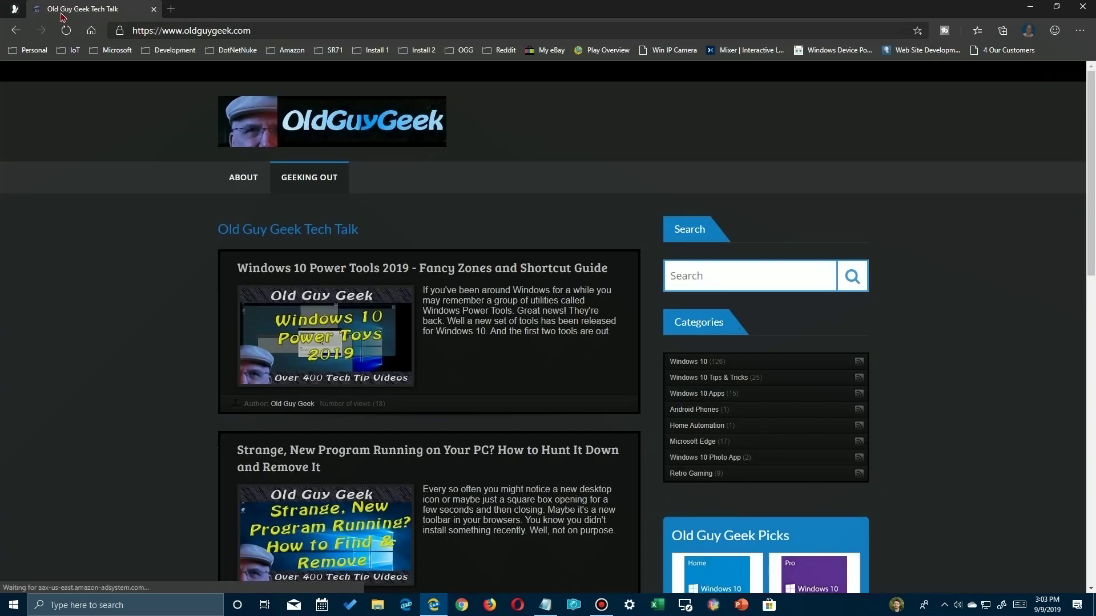
Pin the Old Guy Geek tab, then unpin both it and the MSN tab
{"action": "right_click", "coordinate": [62, 10]}
{"action": "left_click", "coordinate": [102, 93]}
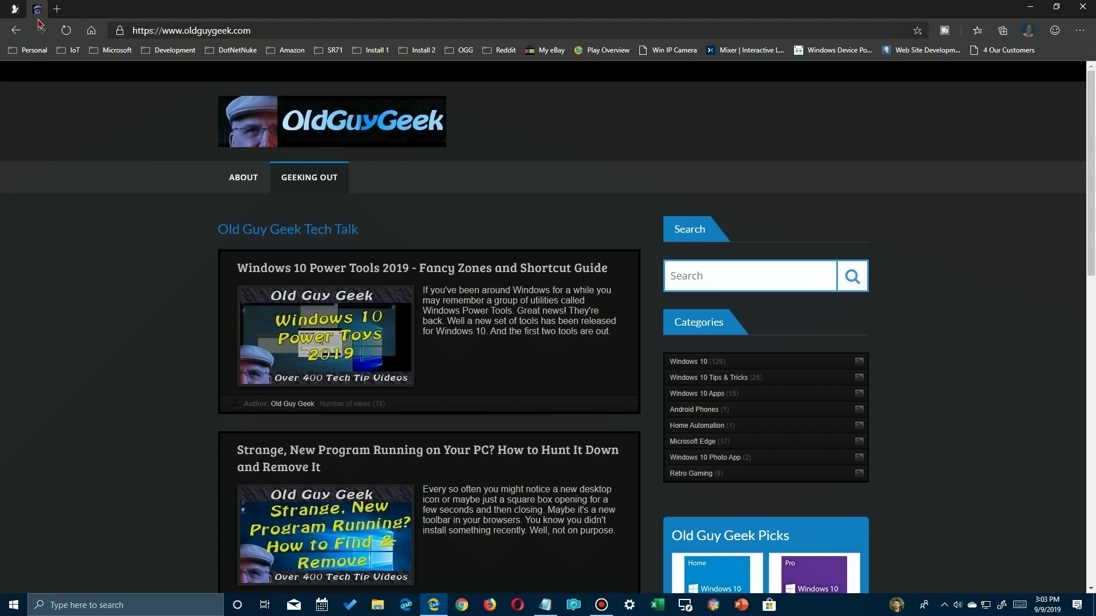
{"action": "right_click", "coordinate": [38, 19]}
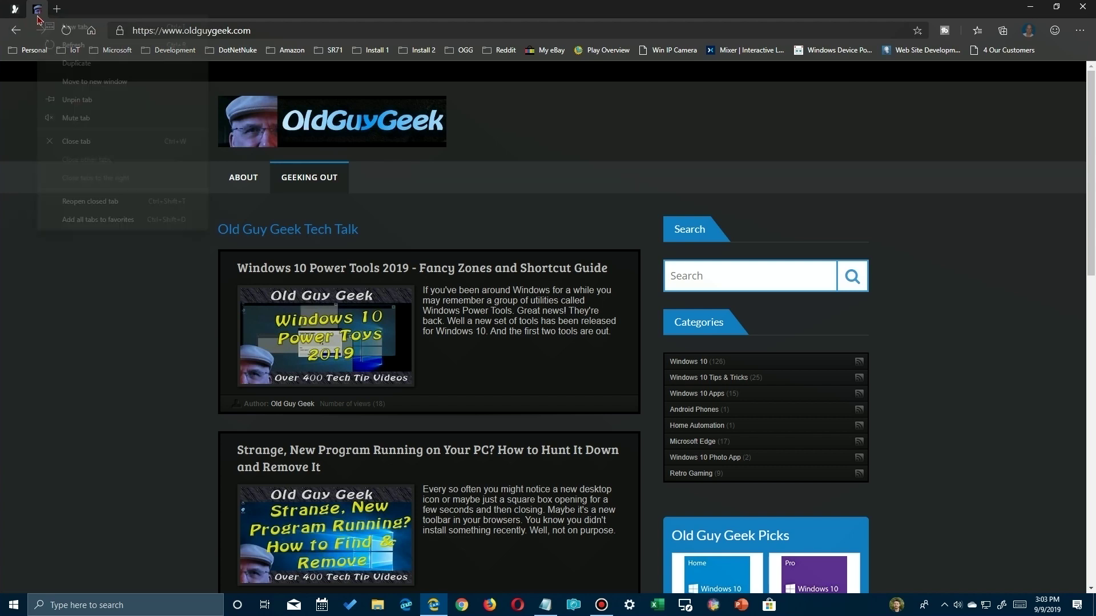
{"action": "left_click", "coordinate": [73, 97]}
{"action": "right_click", "coordinate": [13, 12]}
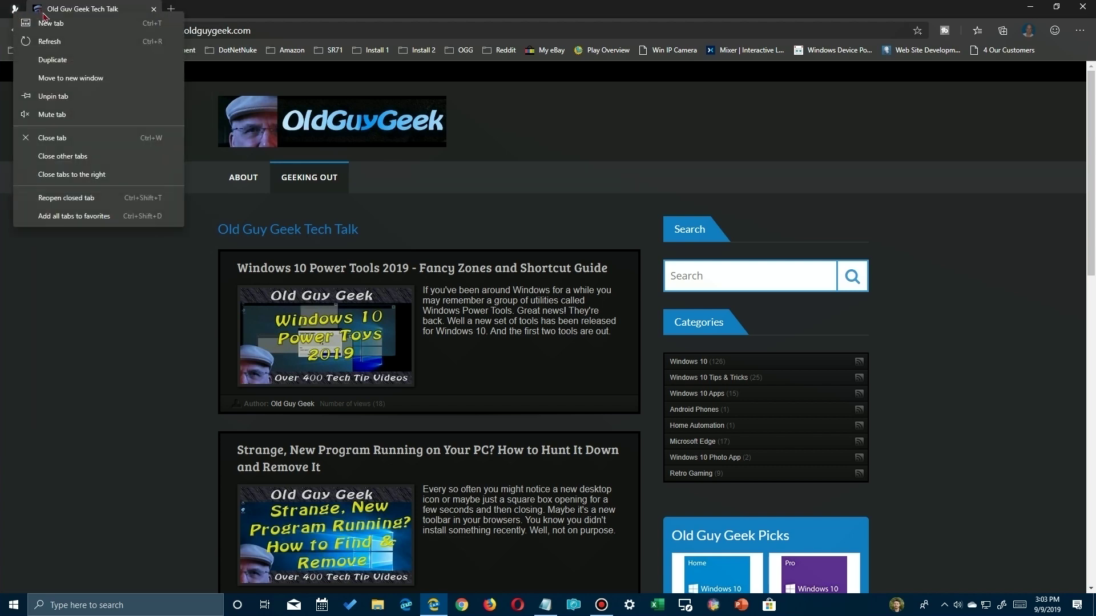
{"action": "left_click", "coordinate": [52, 97]}
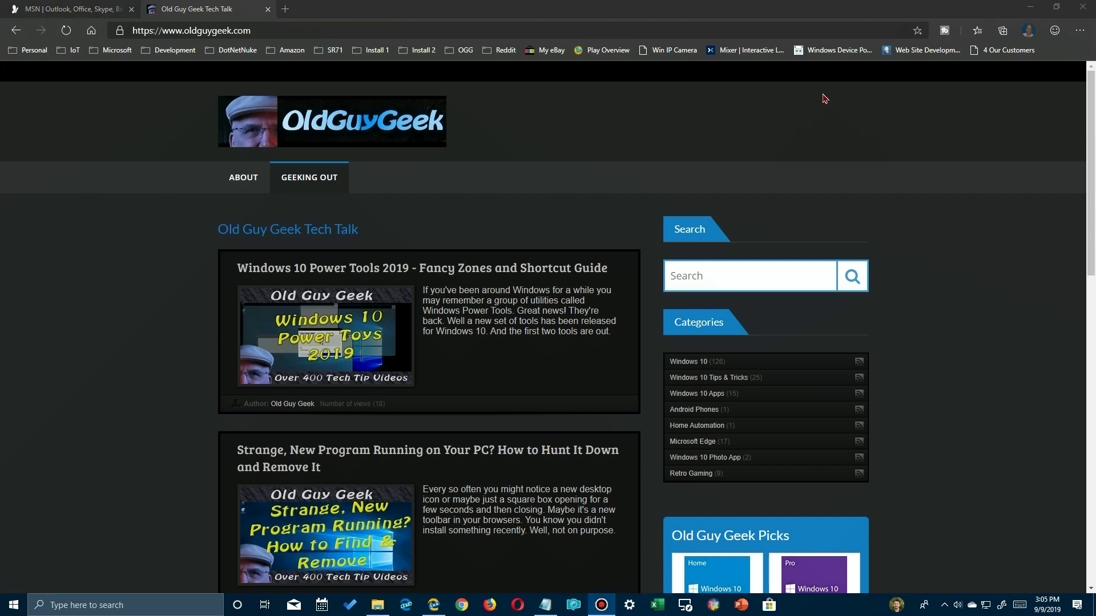
Open the Collections pane from the Settings and more menu
{"action": "left_click", "coordinate": [1079, 31]}
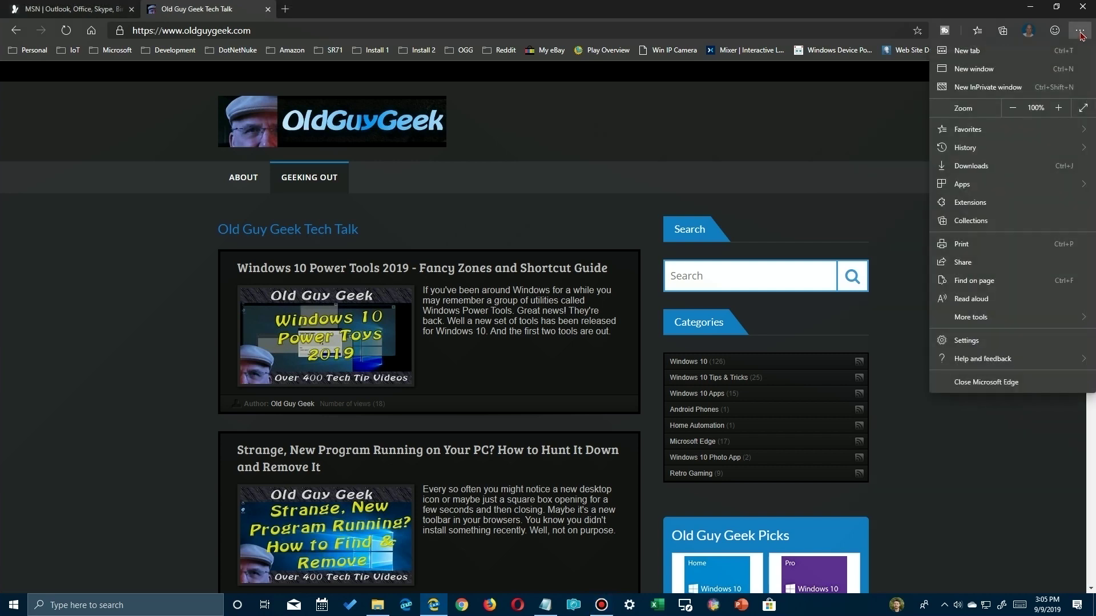
{"action": "mouse_move", "coordinate": [1005, 186]}
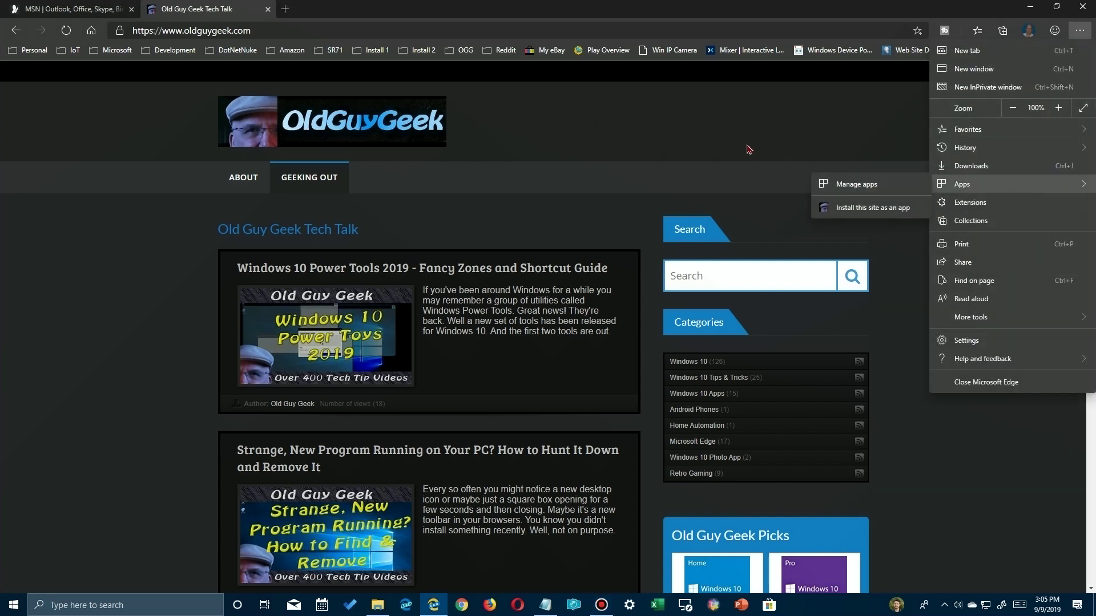
{"action": "left_click", "coordinate": [971, 222]}
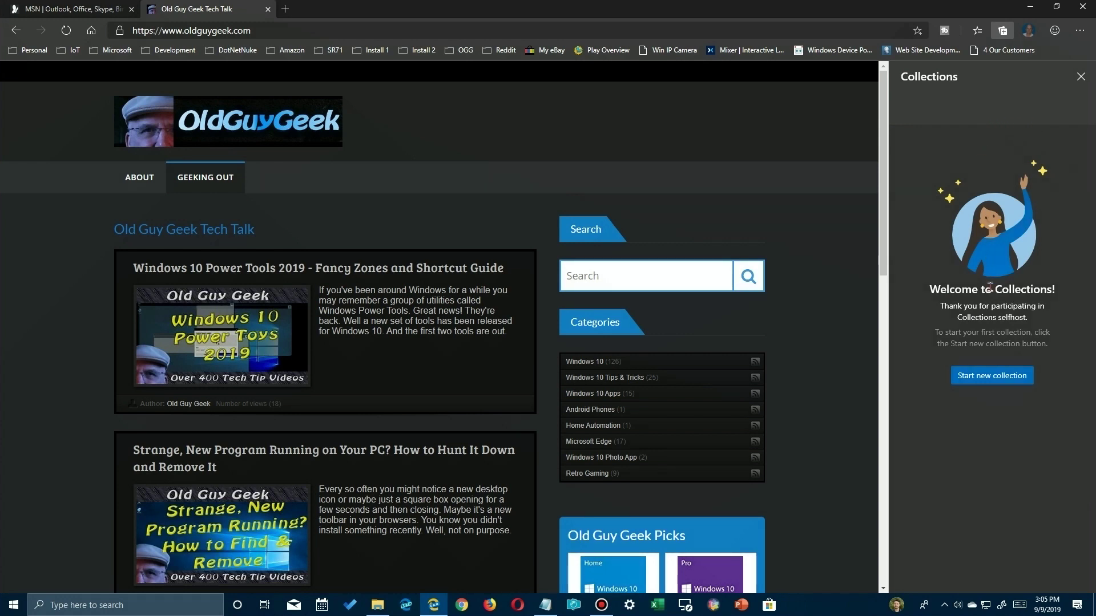
Start a collection named 'OGG Stuff' and save the Old Guy Geek Tech Talk page into it
{"action": "left_click", "coordinate": [991, 376]}
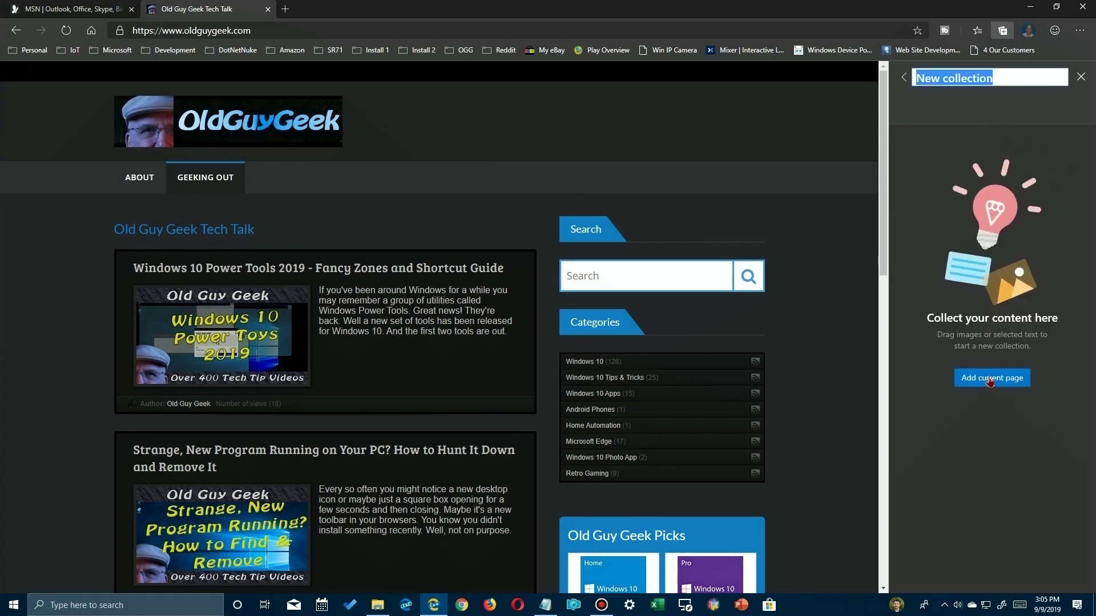
{"action": "type", "text": "OGG Stuff"}
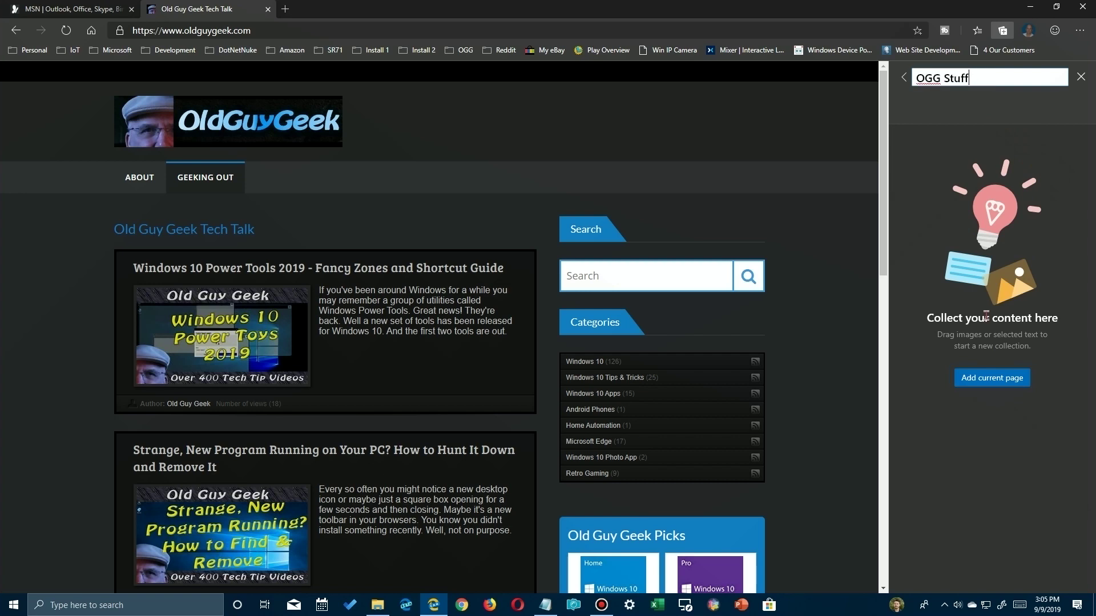
{"action": "key", "text": "Return"}
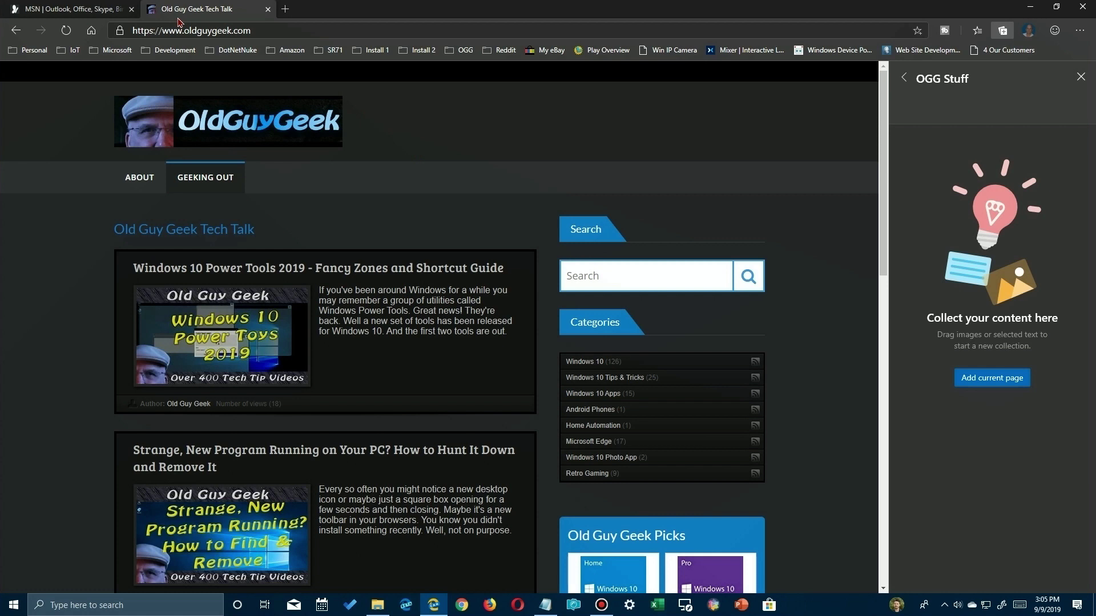
{"action": "left_click", "coordinate": [992, 377]}
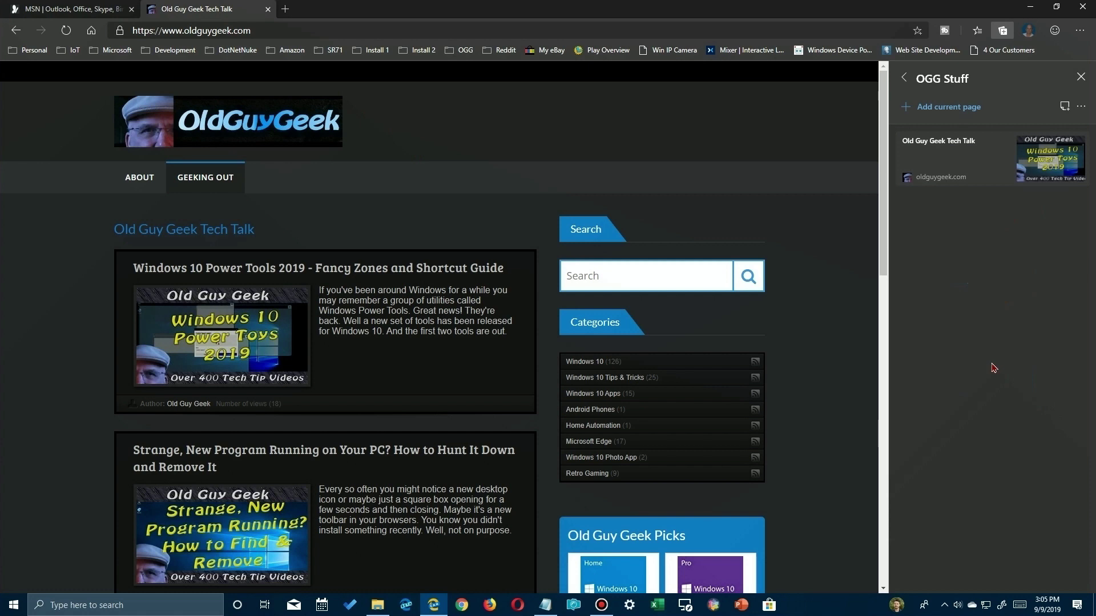
{"action": "left_click", "coordinate": [283, 10]}
Go to thesr71blackbird.com and save the page to OGG Stuff
{"action": "type", "text": "t"}
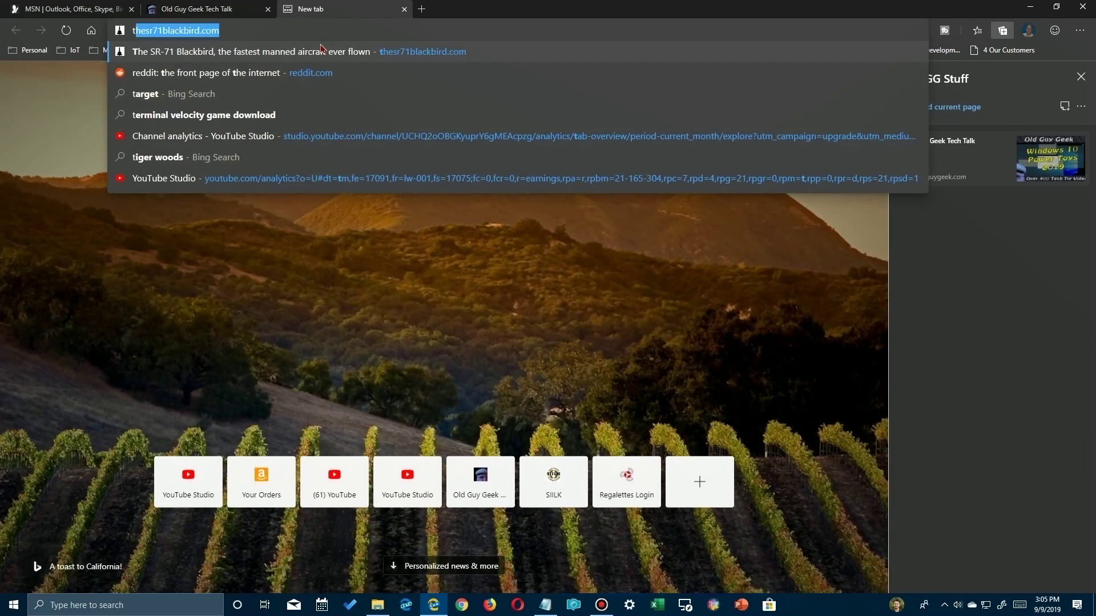
{"action": "left_click", "coordinate": [323, 50]}
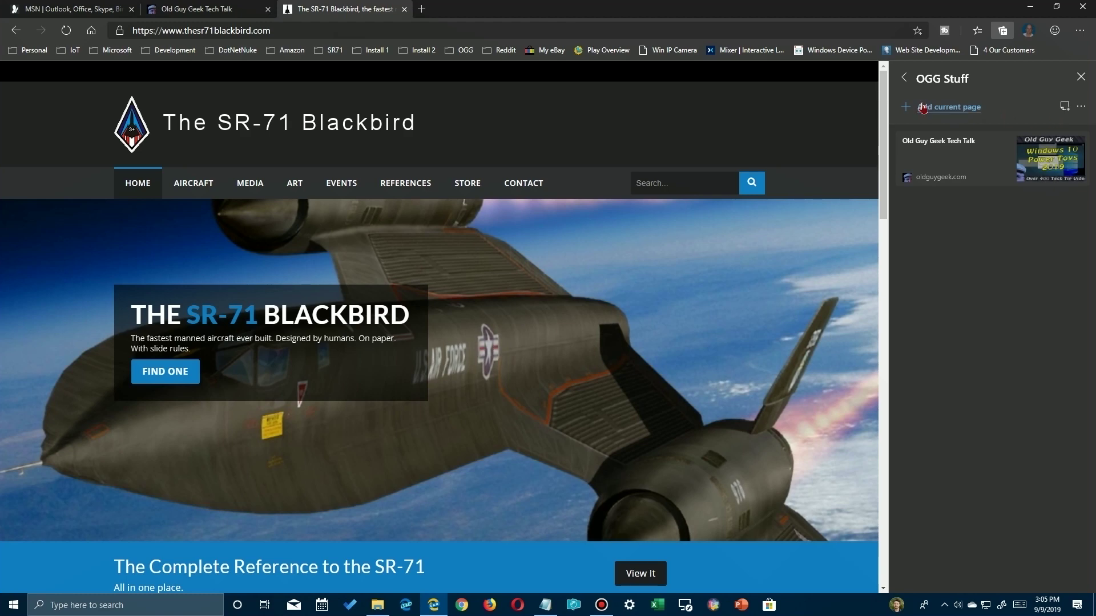
{"action": "left_click", "coordinate": [948, 109]}
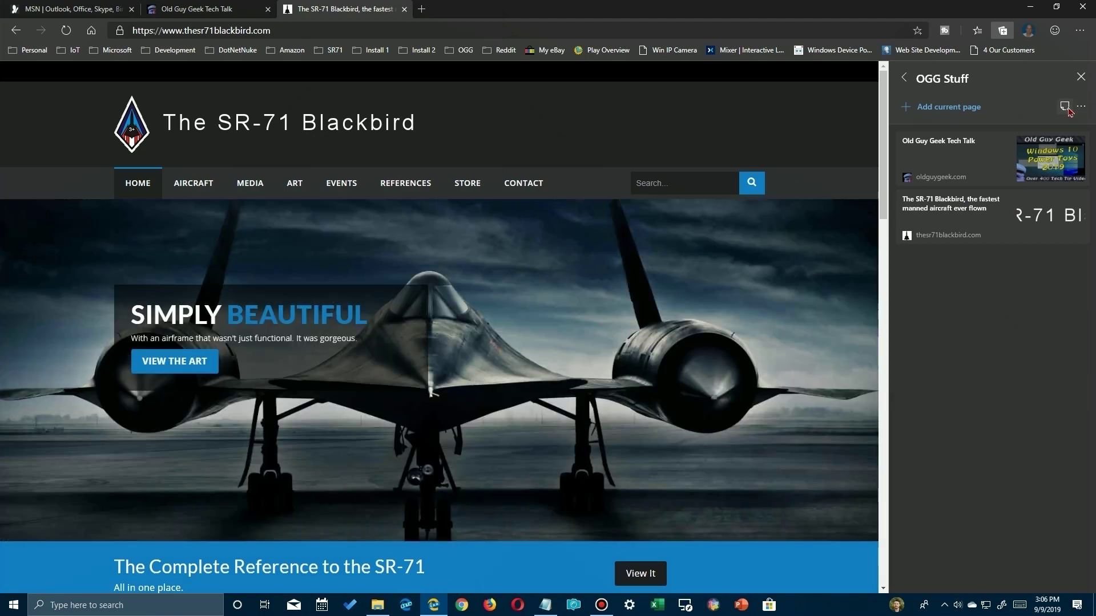
Add the note 'These are web site related to......' to OGG Stuff
{"action": "left_click", "coordinate": [1065, 107]}
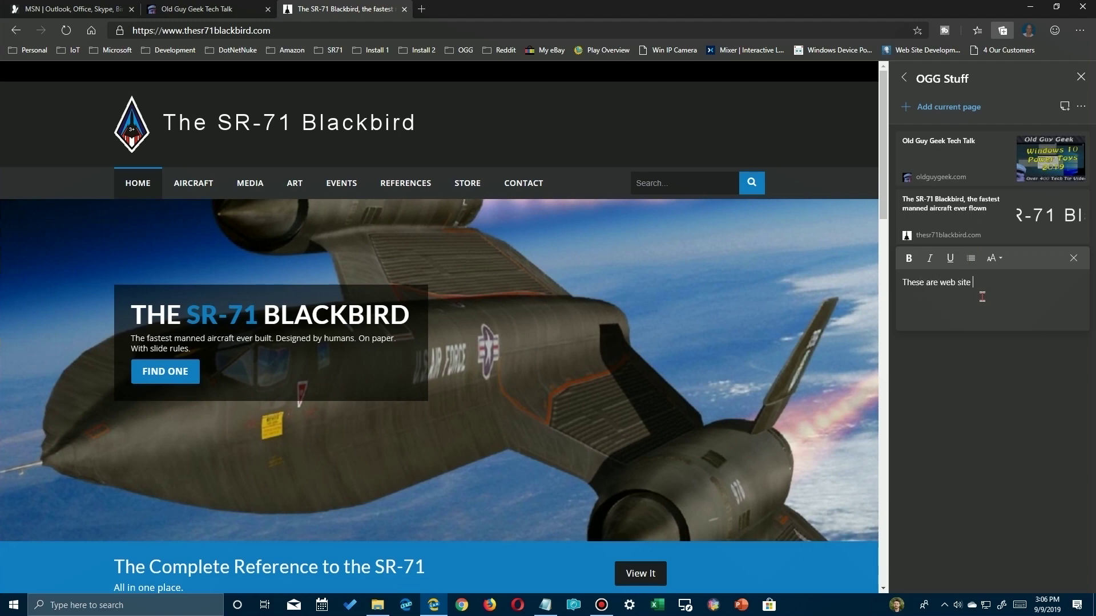
{"action": "type", "text": "These are web site related to......"}
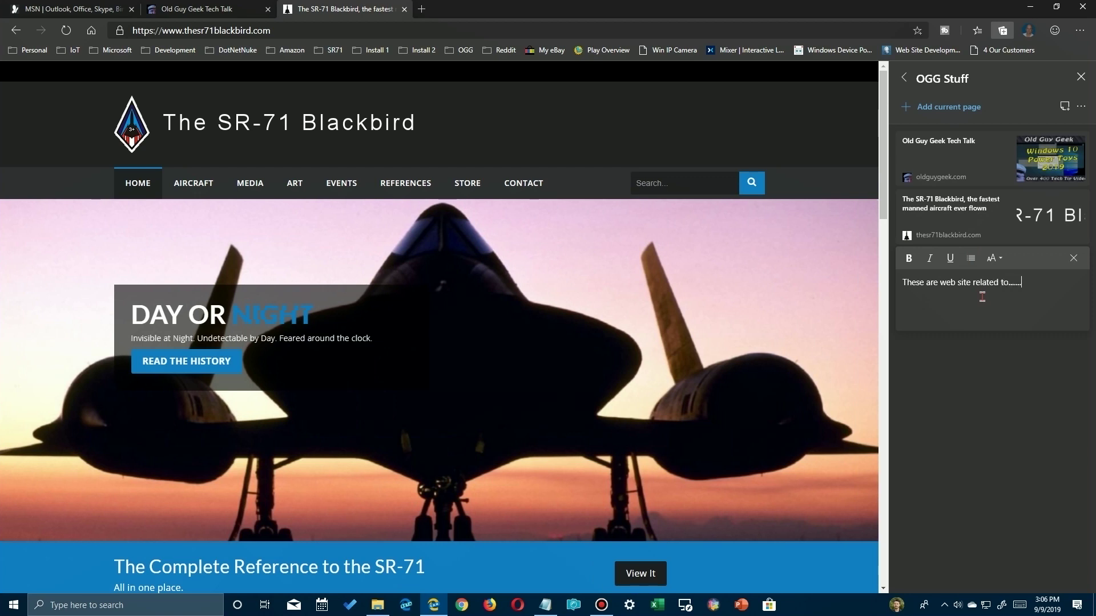
{"action": "left_click", "coordinate": [1000, 384]}
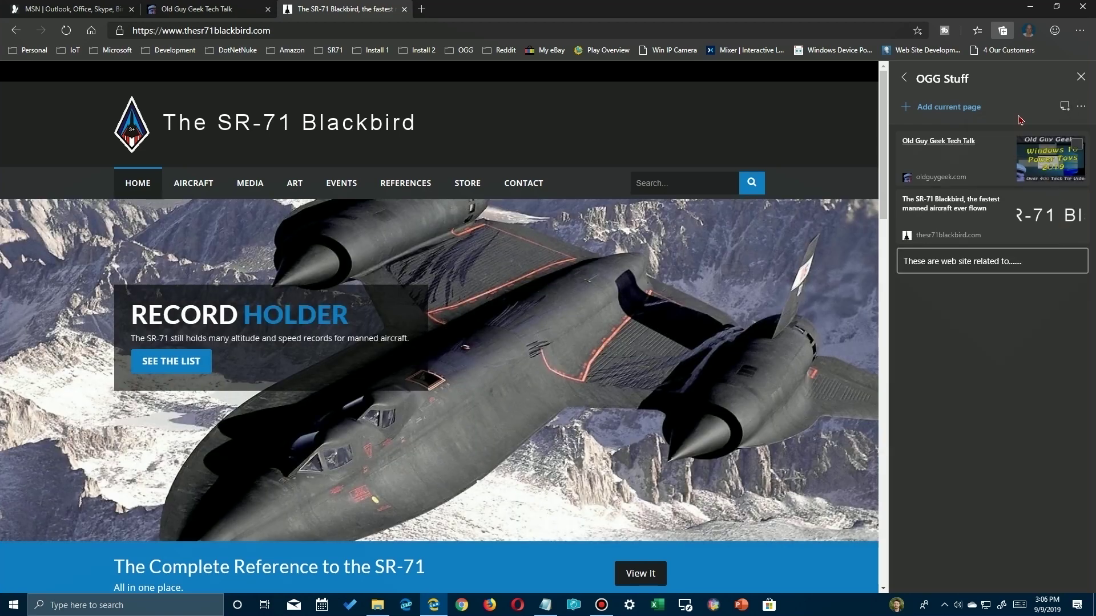
{"action": "left_click", "coordinate": [904, 78]}
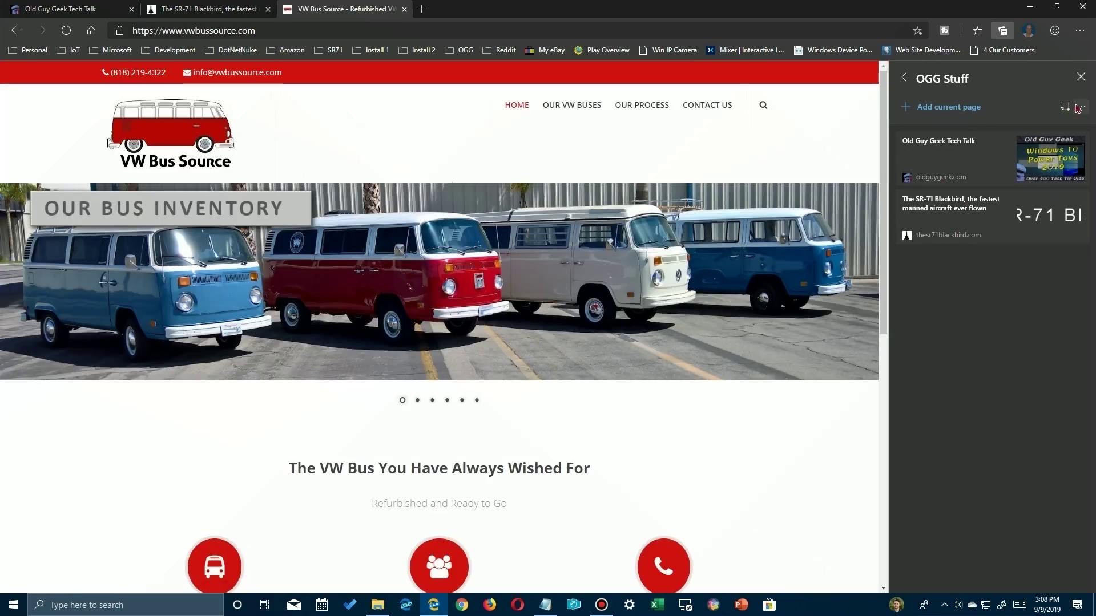
Save the vwbussource.com page into OGG Stuff as its third web page
{"action": "left_click", "coordinate": [943, 109]}
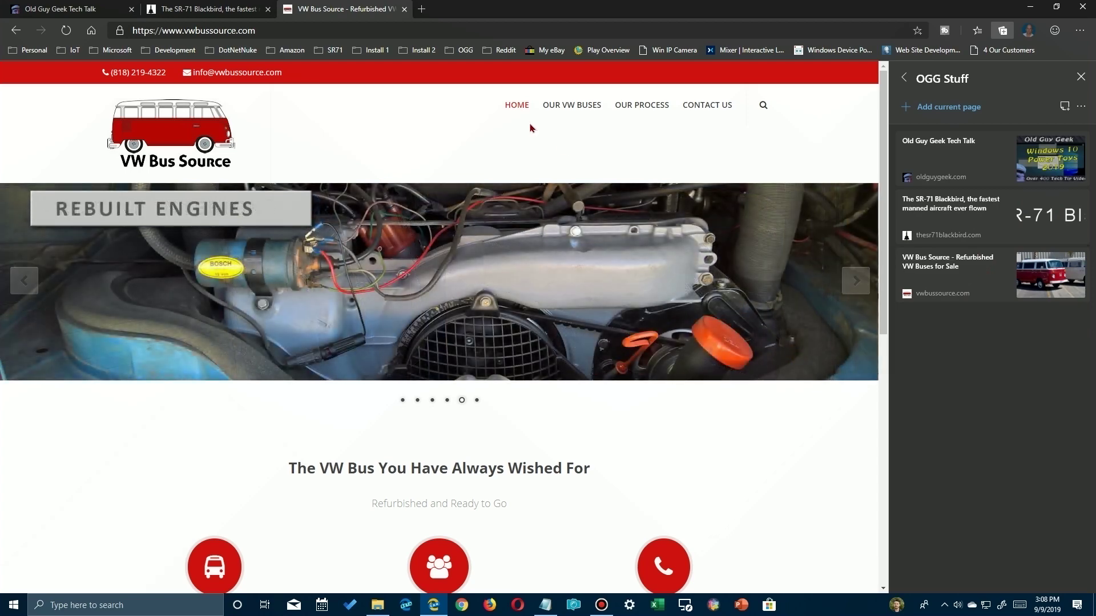
In a new tab, open the saved VW Bus Source, SR-71 Blackbird and Old Guy Geek pages, then close the tab
{"action": "left_click", "coordinate": [423, 10]}
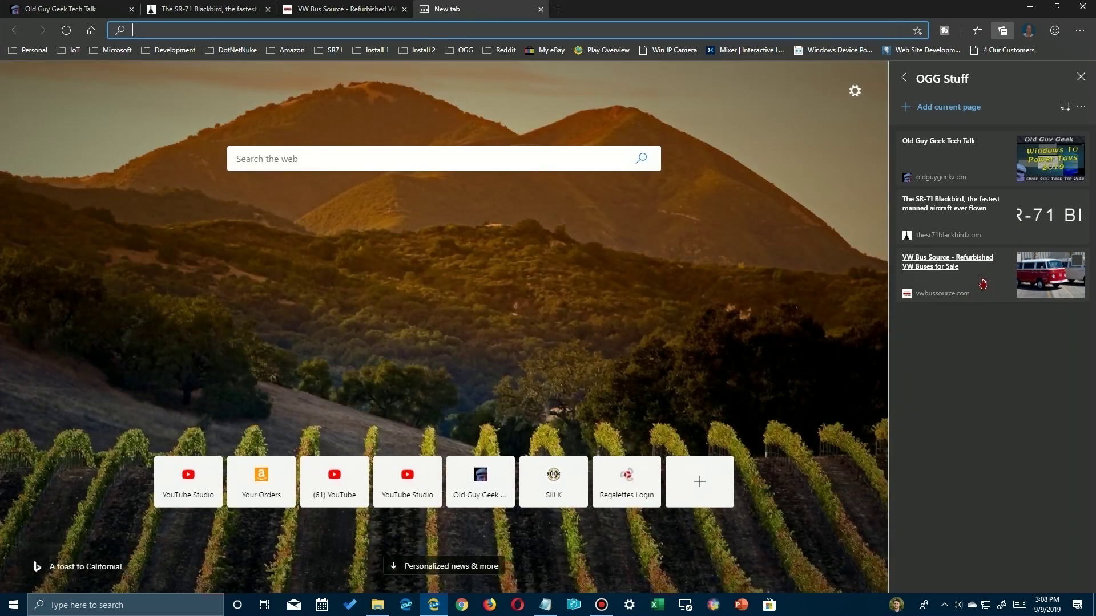
{"action": "left_click", "coordinate": [983, 283]}
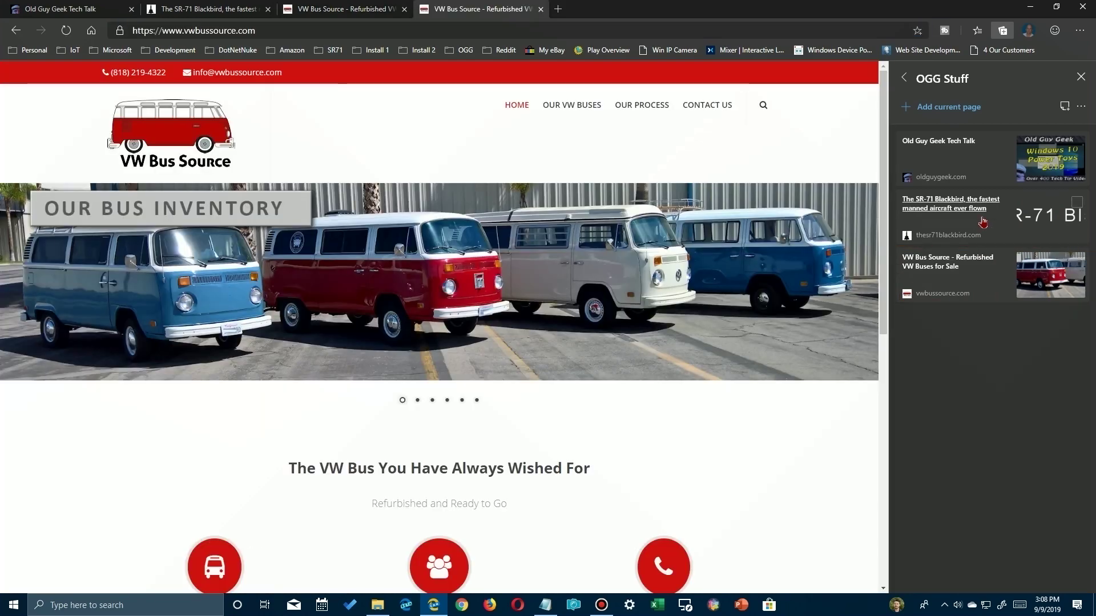
{"action": "left_click", "coordinate": [982, 221]}
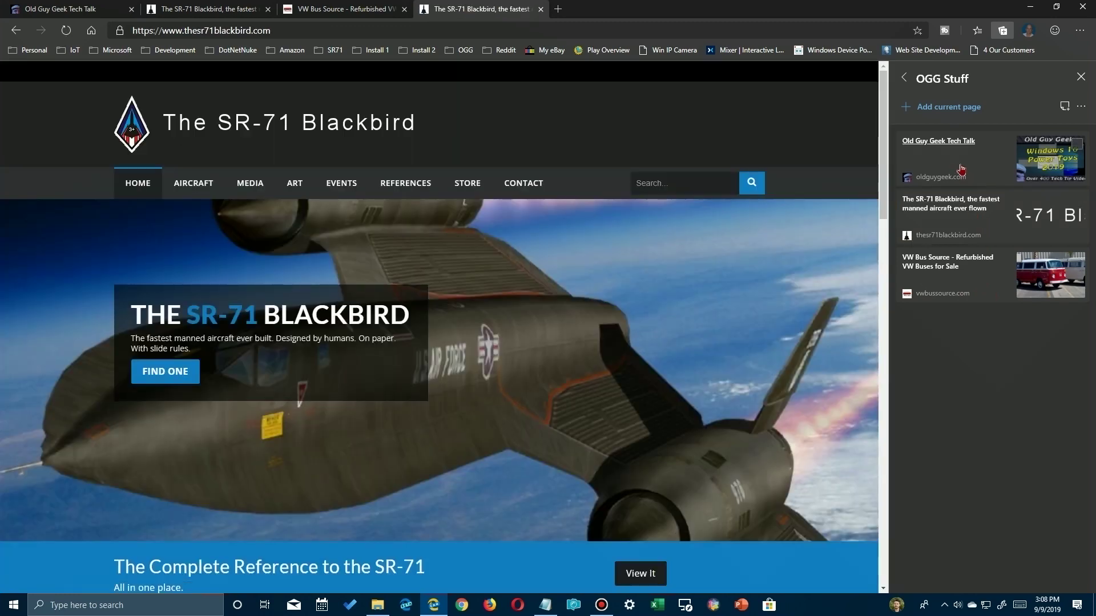
{"action": "left_click", "coordinate": [961, 170]}
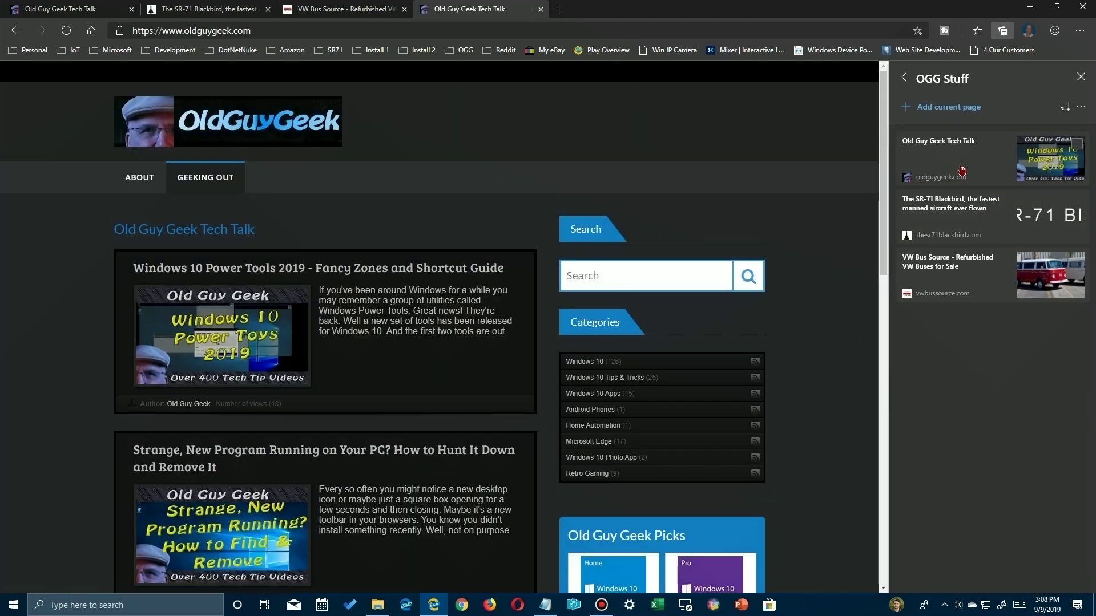
{"action": "left_click", "coordinate": [540, 9]}
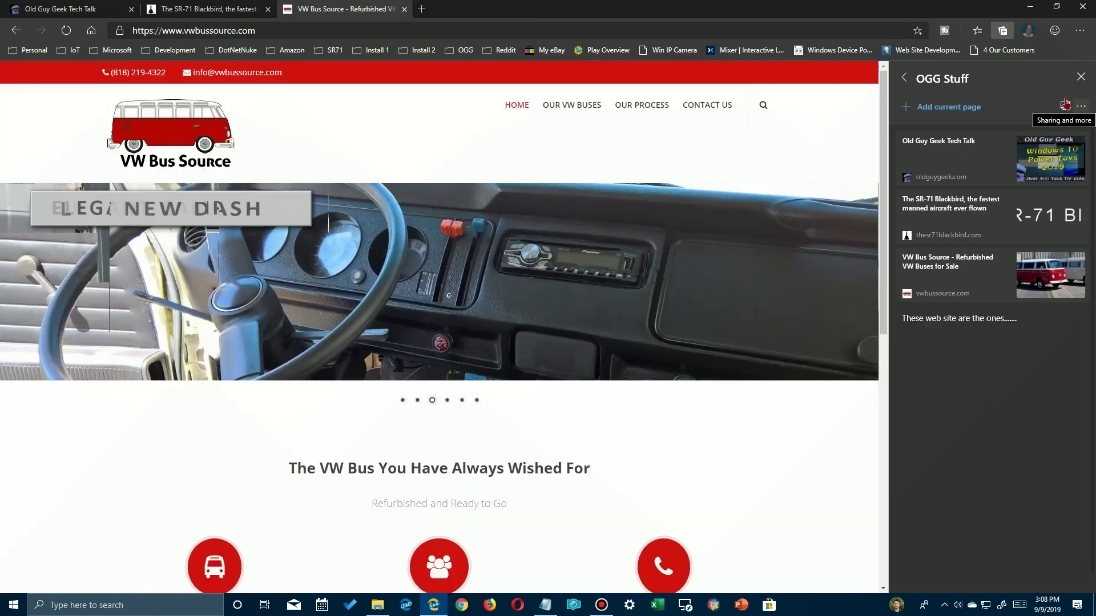
From the collections list, start a new collection and name it 'Restaurants'
{"action": "left_click", "coordinate": [905, 79]}
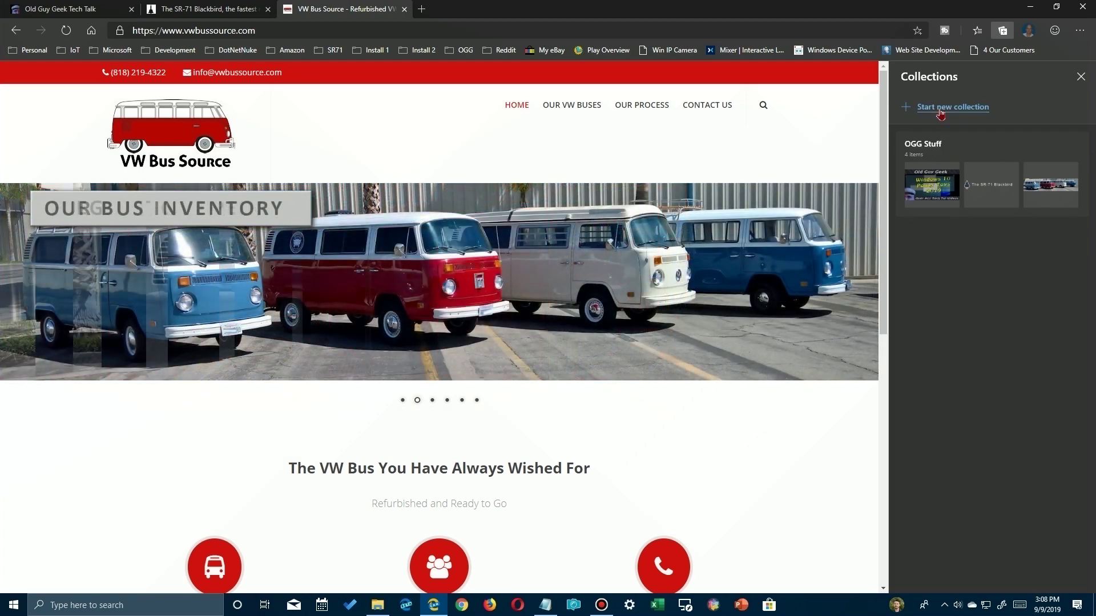
{"action": "left_click", "coordinate": [941, 111]}
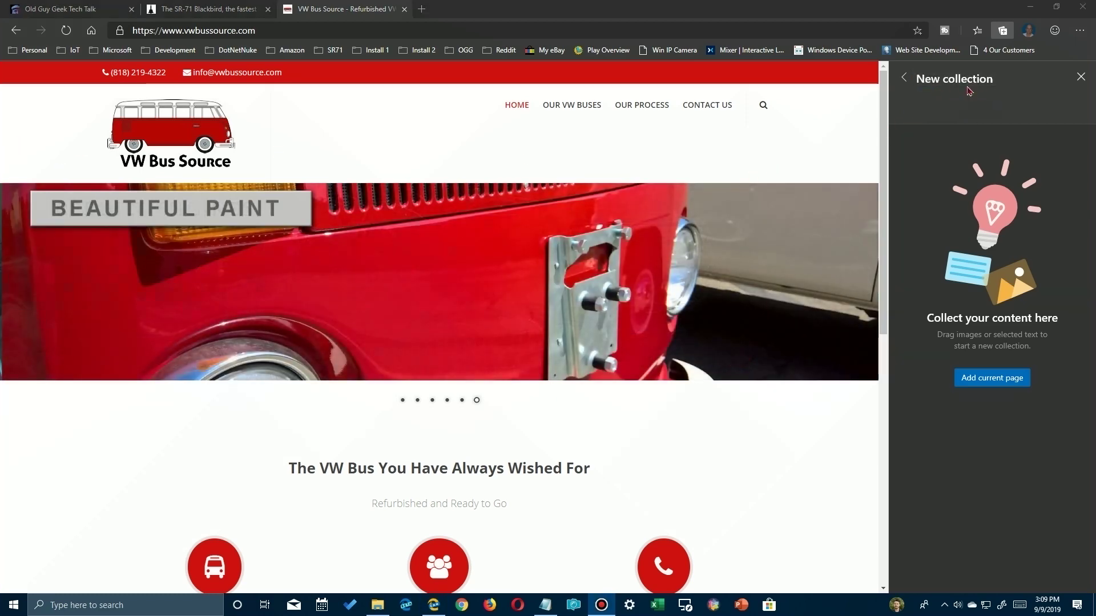
{"action": "left_click", "coordinate": [997, 80]}
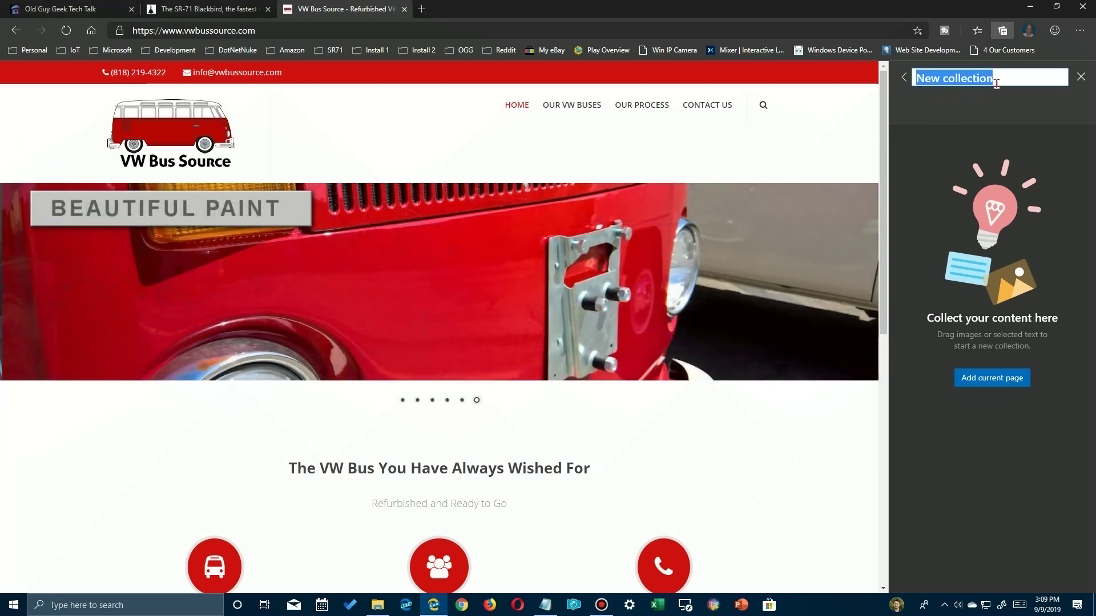
{"action": "type", "text": "Resta"}
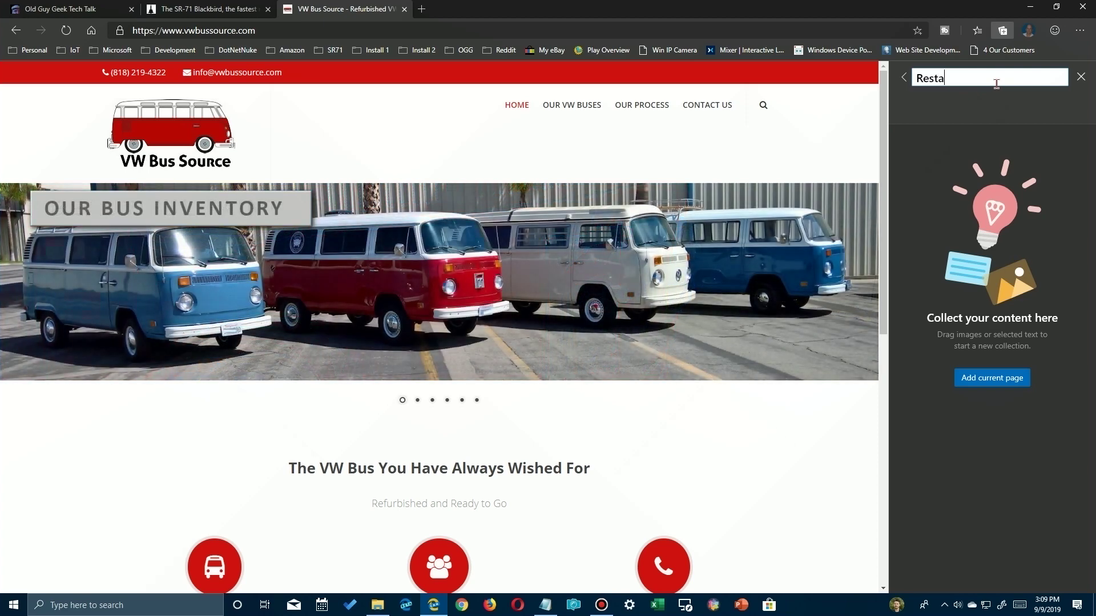
{"action": "type", "text": "urants"}
{"action": "key", "text": "Return"}
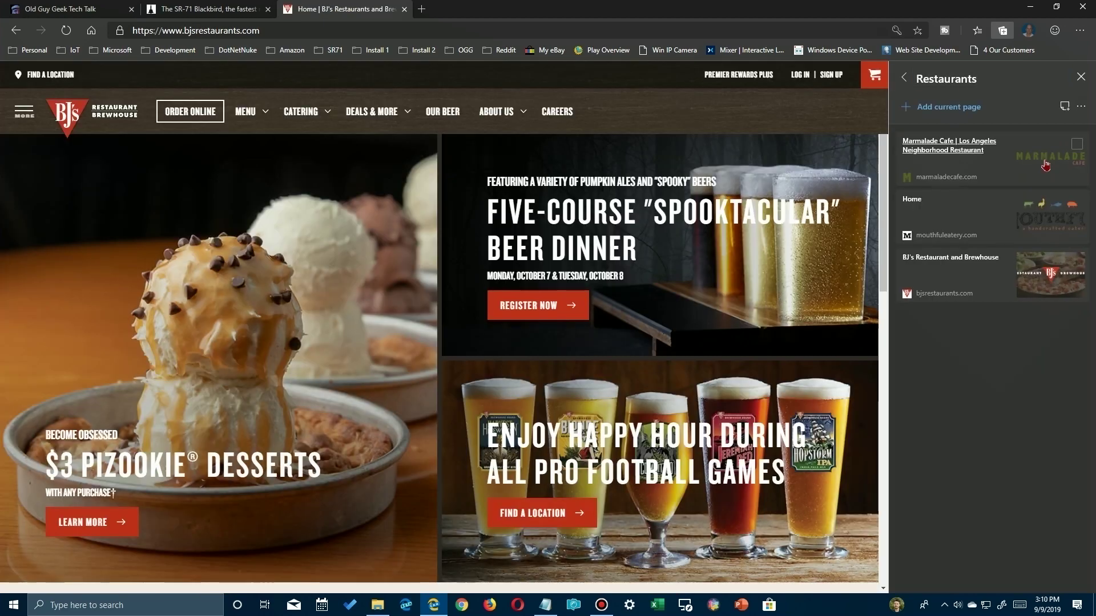
Put a 'Restaurants near me' note beneath the saved restaurant pages
{"action": "left_click", "coordinate": [1064, 108]}
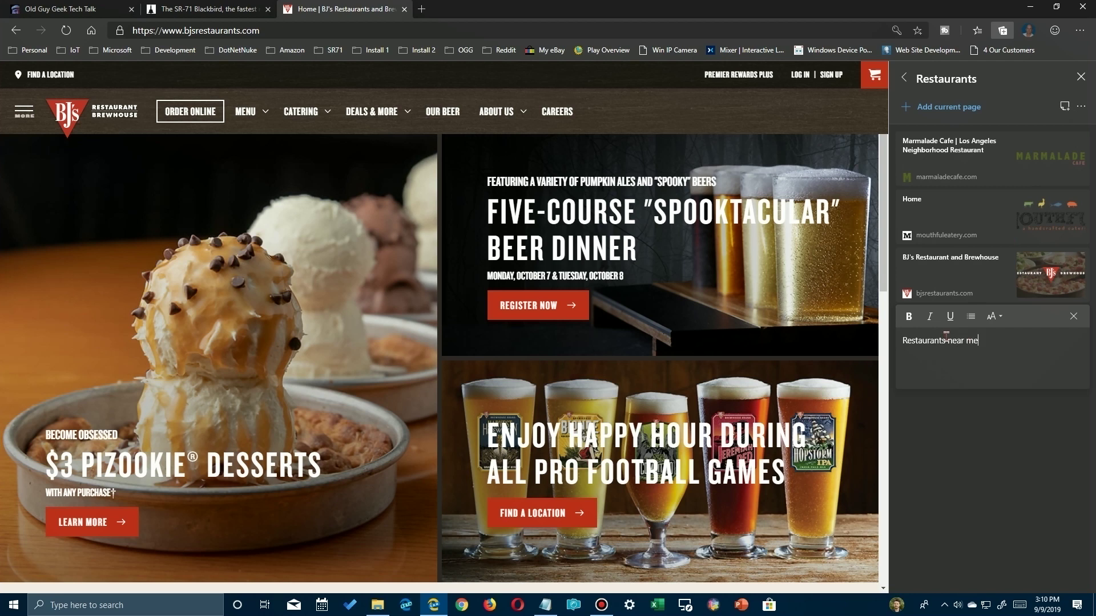
{"action": "left_click", "coordinate": [978, 409]}
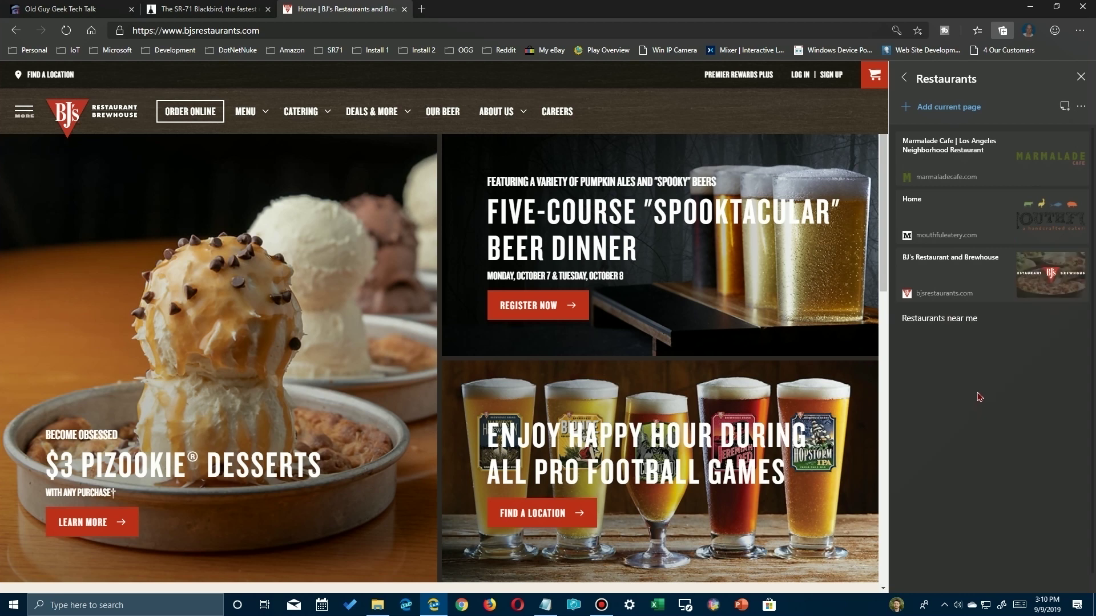
Drag OGG Stuff above Restaurants in the collections list
{"action": "left_click", "coordinate": [904, 77]}
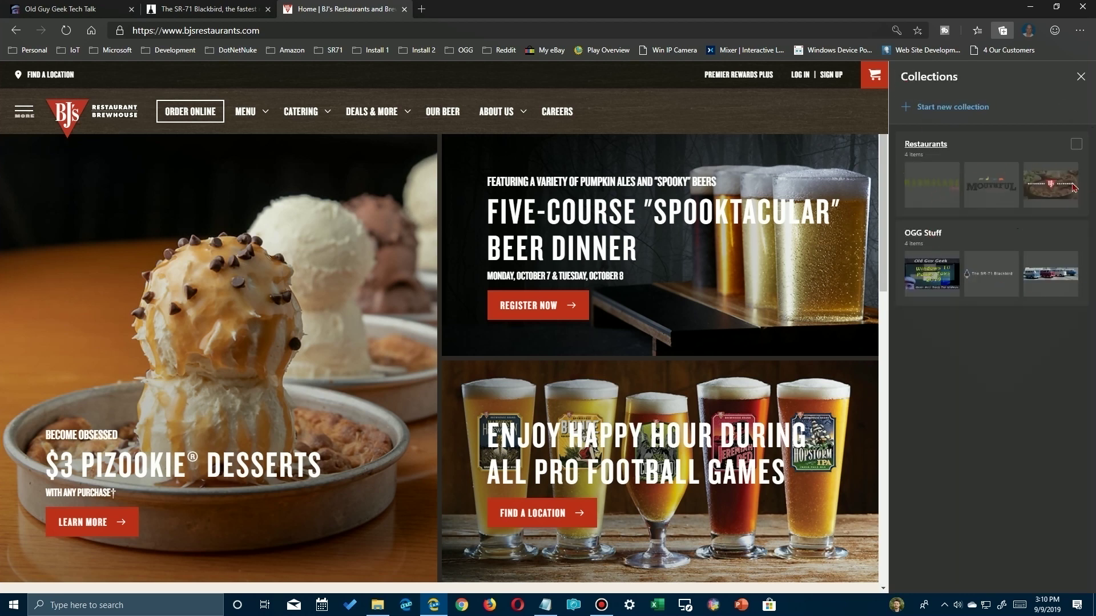
{"action": "left_click", "coordinate": [1006, 144]}
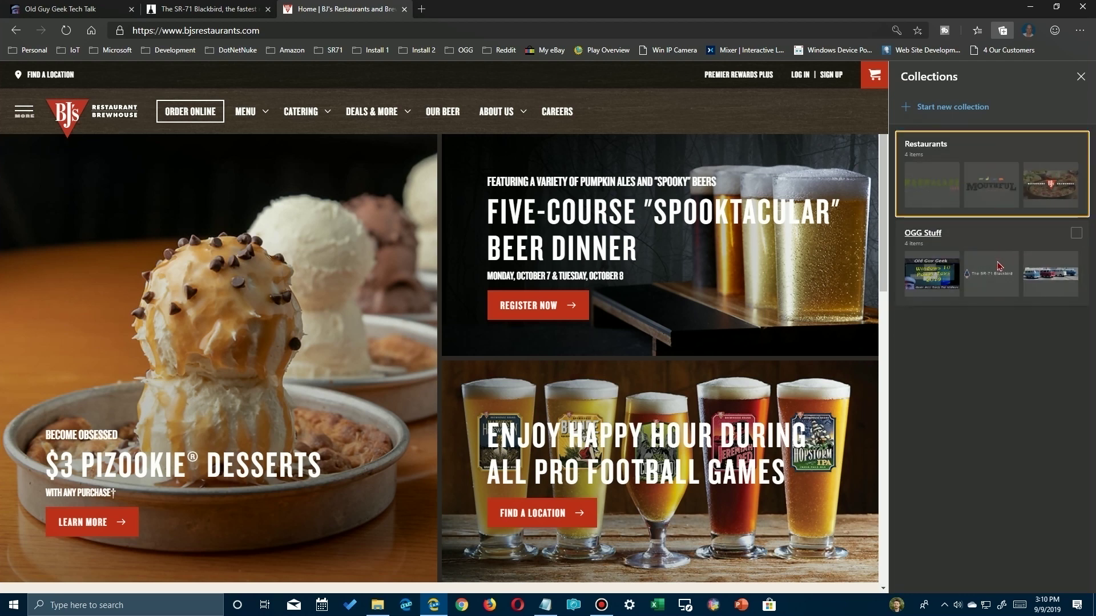
{"action": "left_click_drag", "start_coordinate": [1000, 263], "coordinate": [994, 132]}
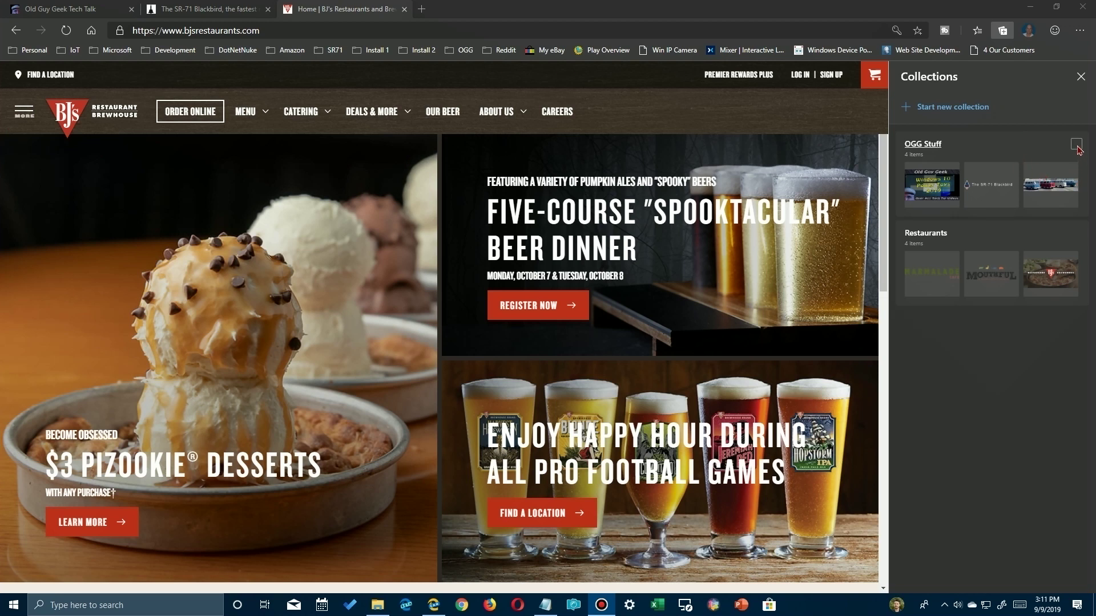
{"action": "left_click", "coordinate": [1077, 145]}
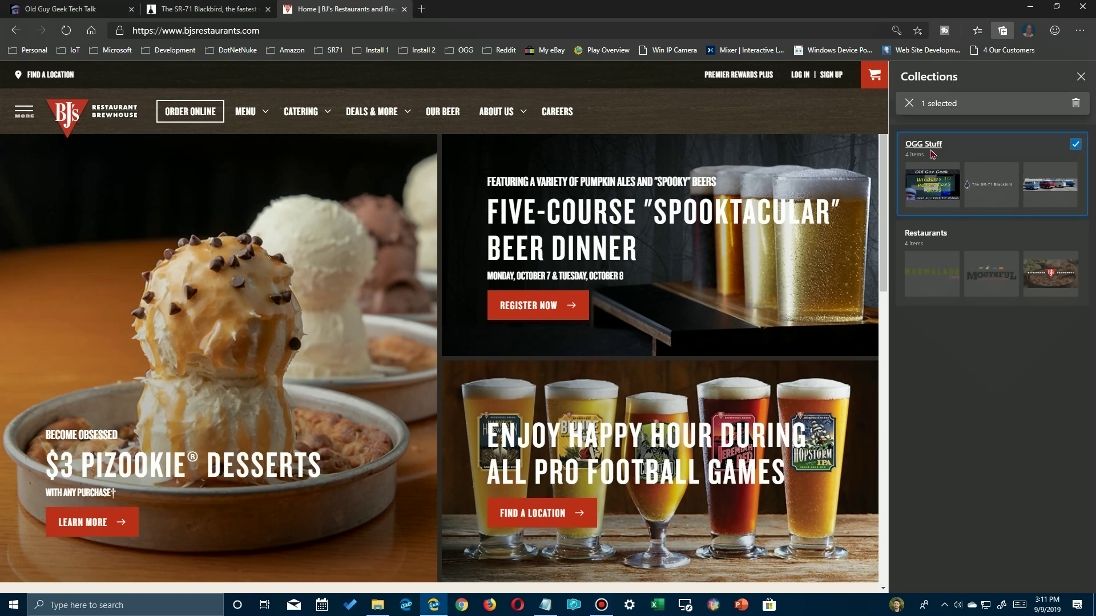
{"action": "left_click", "coordinate": [1076, 103]}
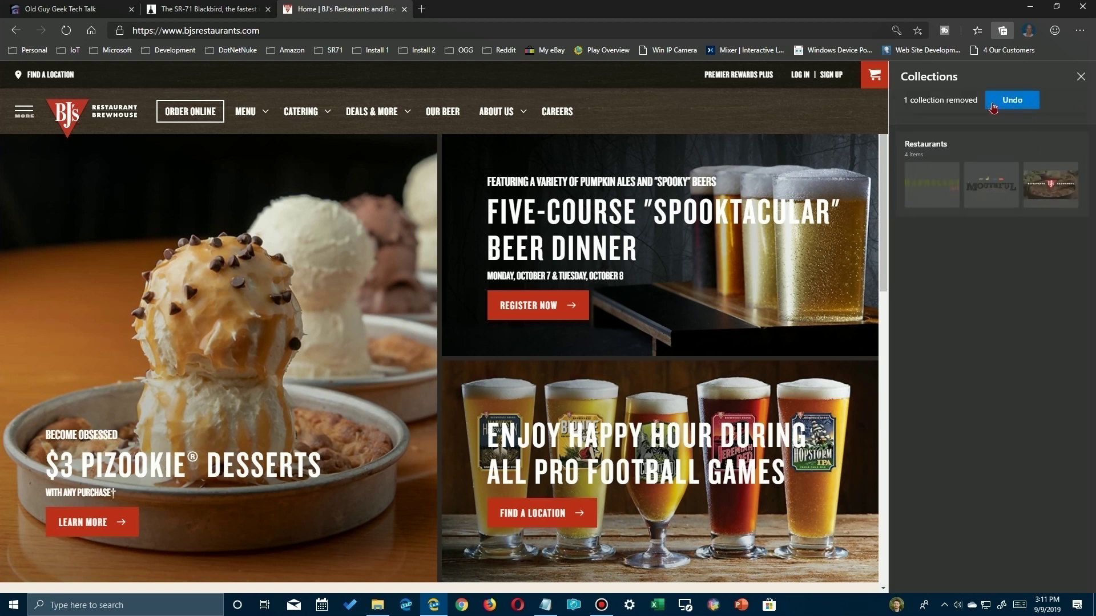
{"action": "left_click", "coordinate": [1021, 109]}
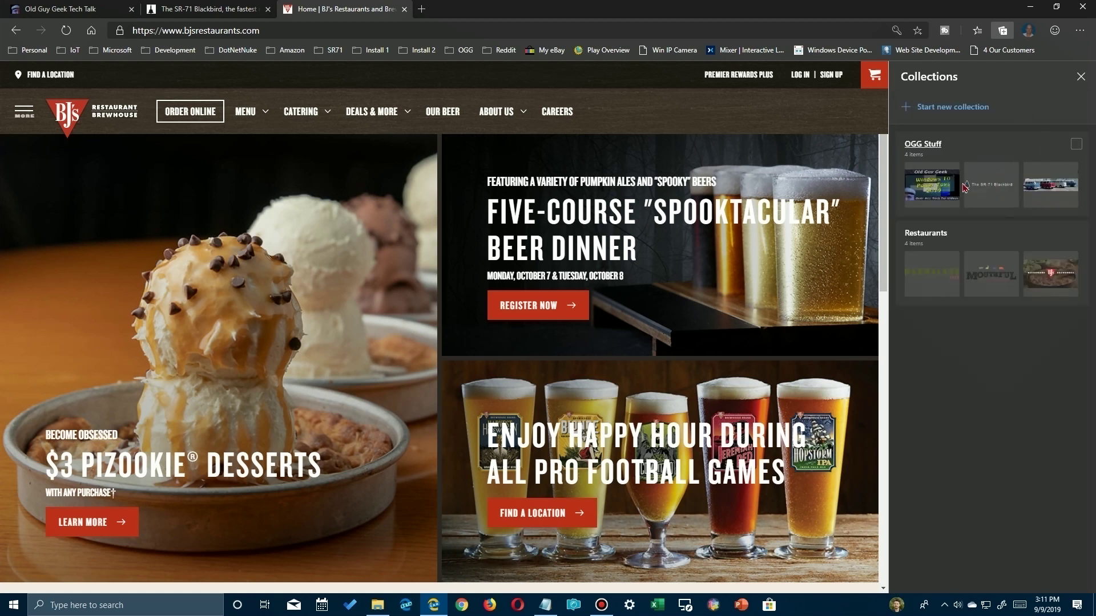
In the OGG Stuff collection, open the VW Bus Source card and tick its checkbox
{"action": "left_click", "coordinate": [931, 148]}
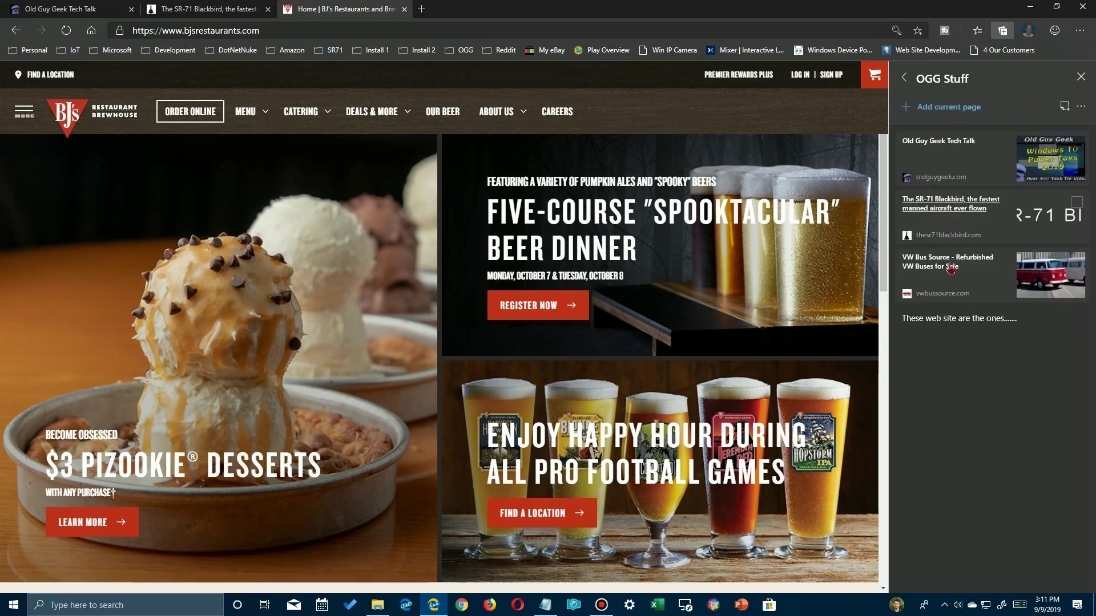
{"action": "left_click", "coordinate": [989, 282]}
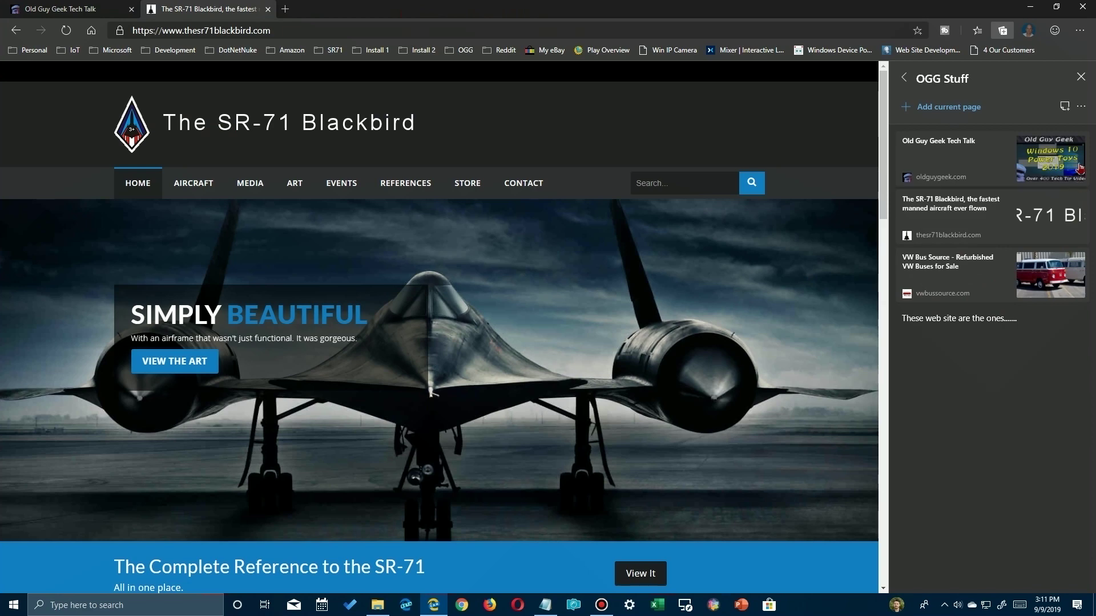
{"action": "left_click", "coordinate": [1076, 260]}
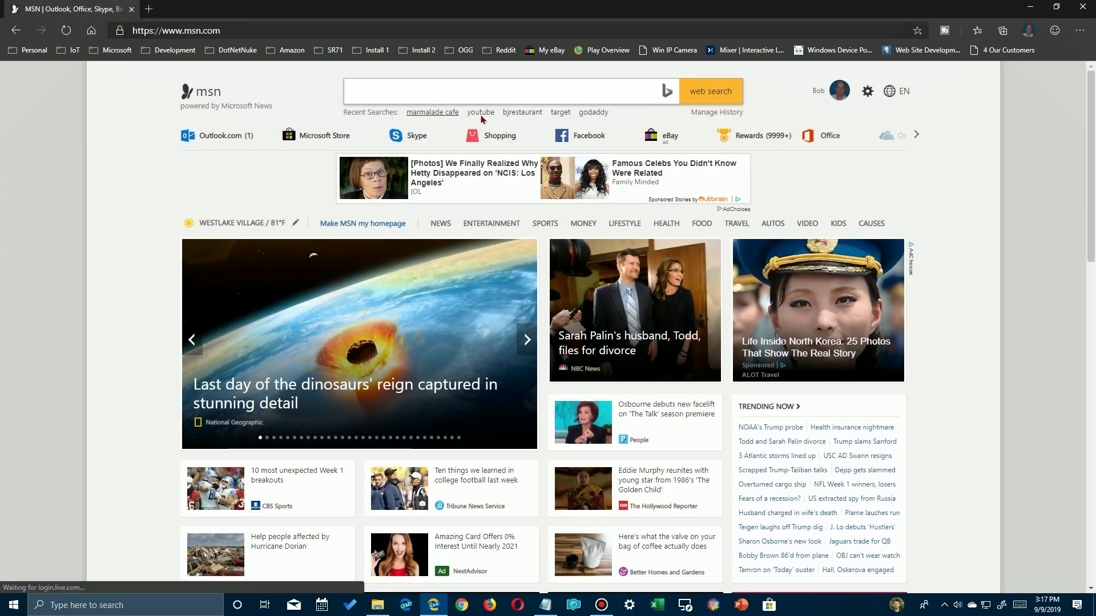
Show the Collections pane from the main menu, close it, then reopen it from the toolbar
{"action": "left_click", "coordinate": [1077, 32]}
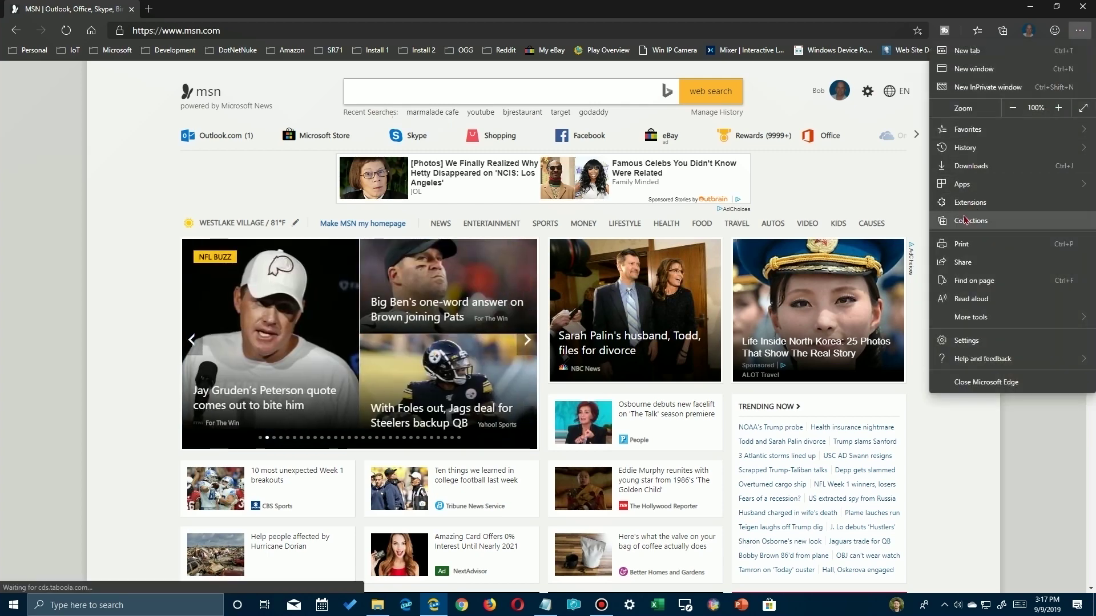
{"action": "left_click", "coordinate": [970, 220]}
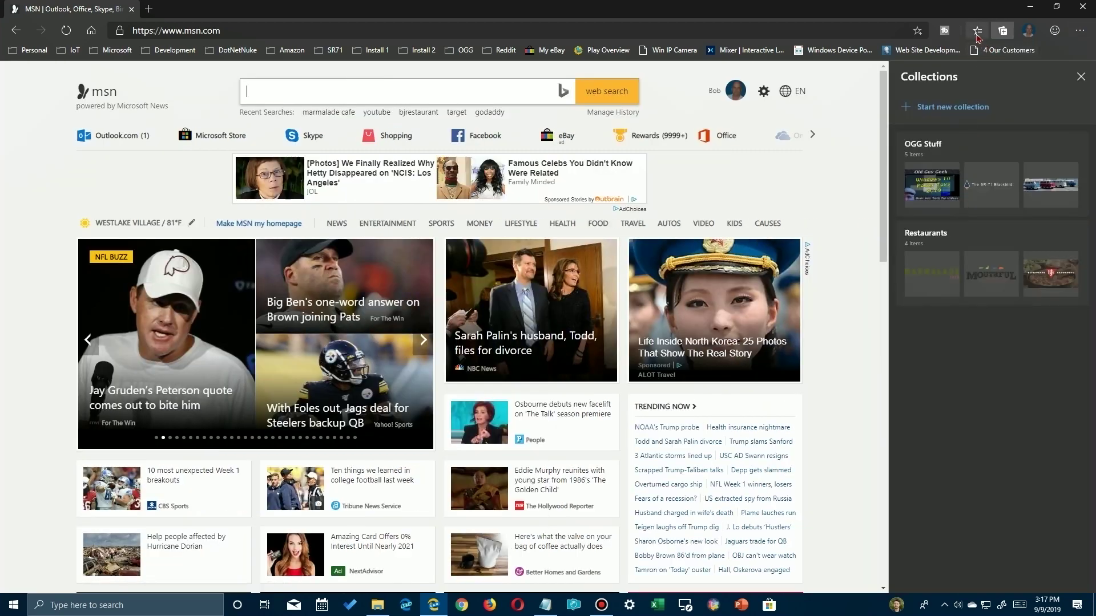
{"action": "left_click", "coordinate": [1080, 79]}
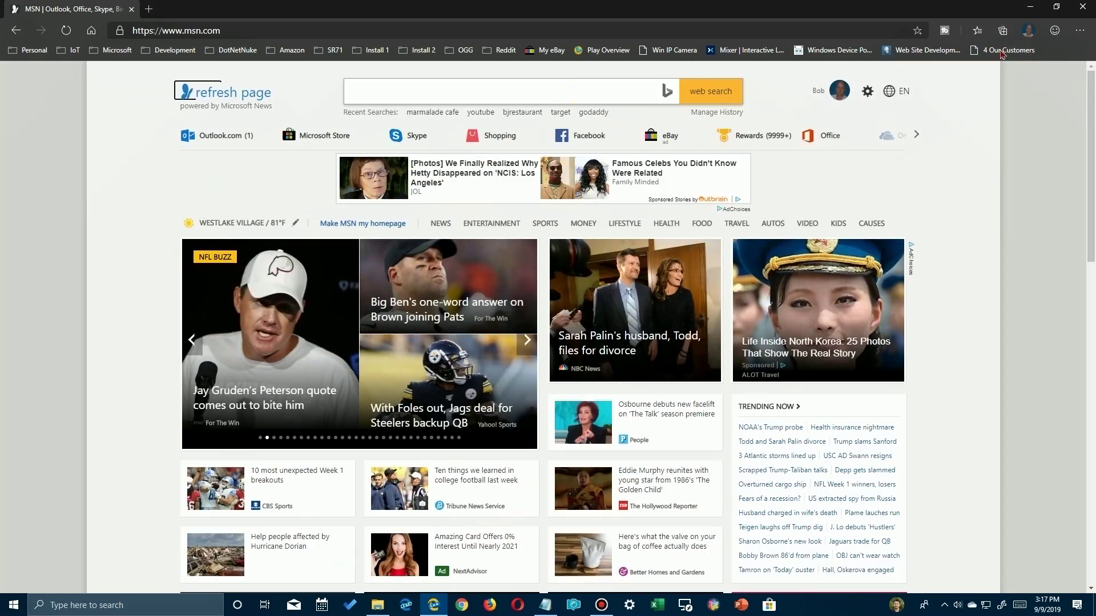
{"action": "left_click", "coordinate": [1003, 30]}
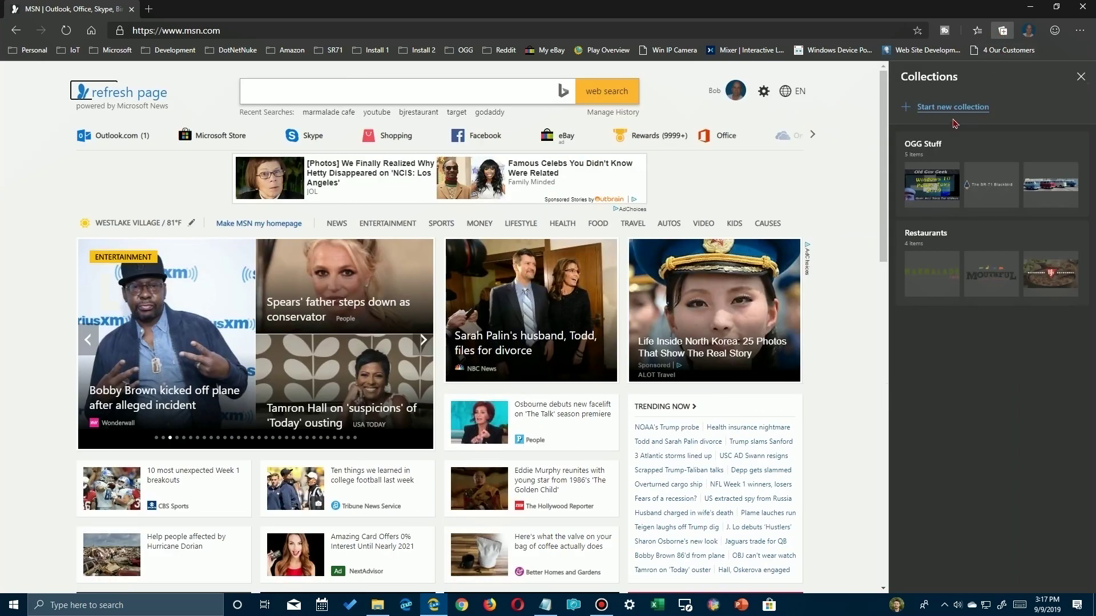